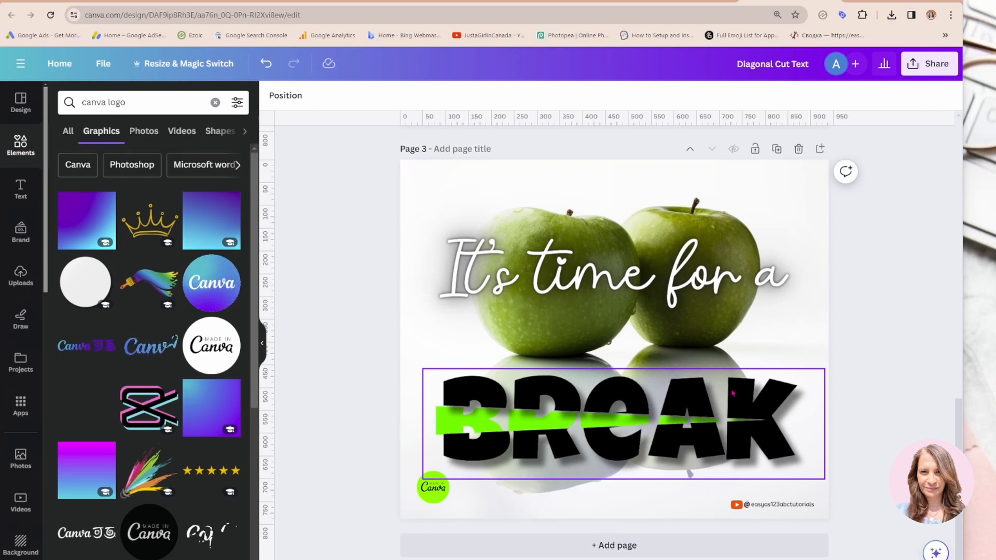
Add a blank new page and drop a Heading text box reading BREAK onto it
{"action": "left_click", "coordinate": [584, 549]}
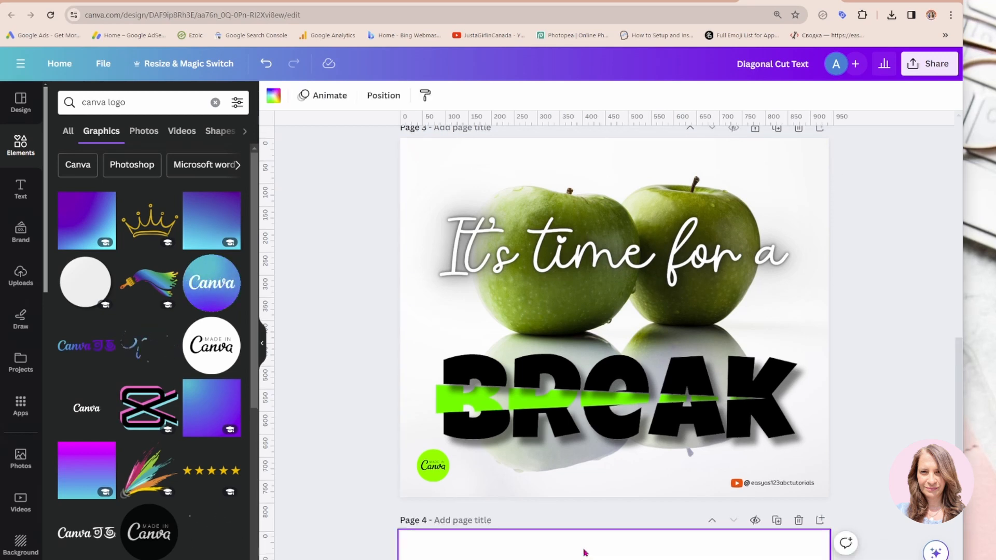
{"action": "left_click", "coordinate": [20, 189]}
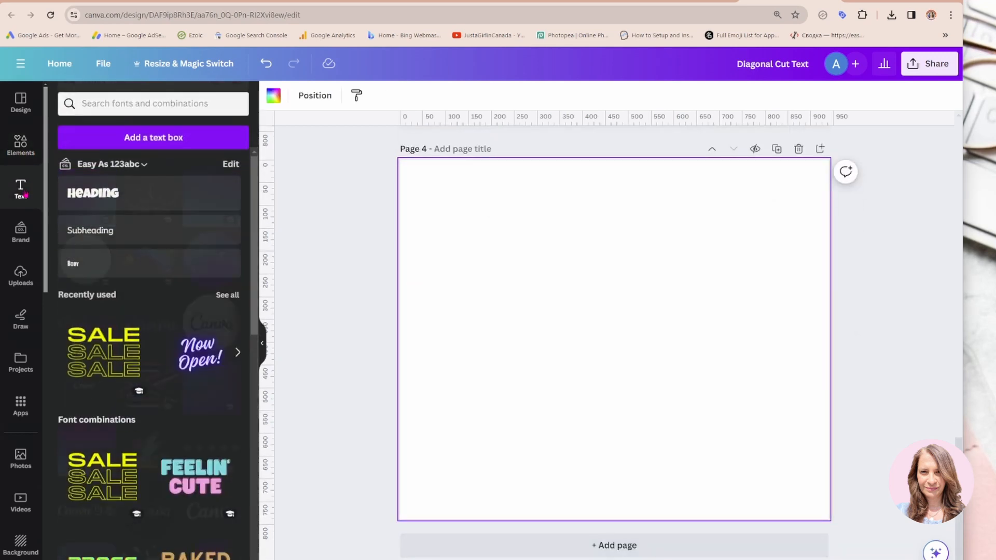
{"action": "left_click", "coordinate": [82, 198]}
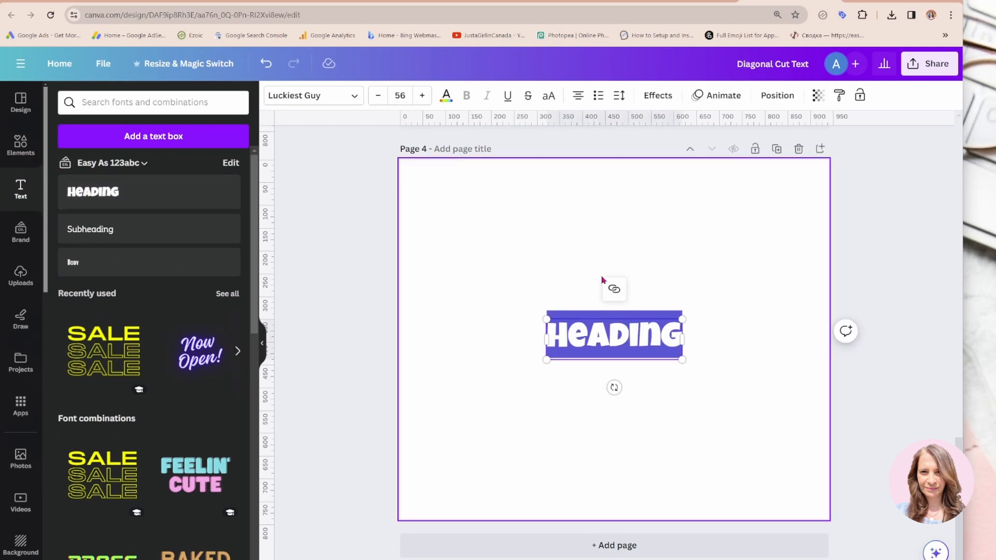
{"action": "type", "text": "Brea"}
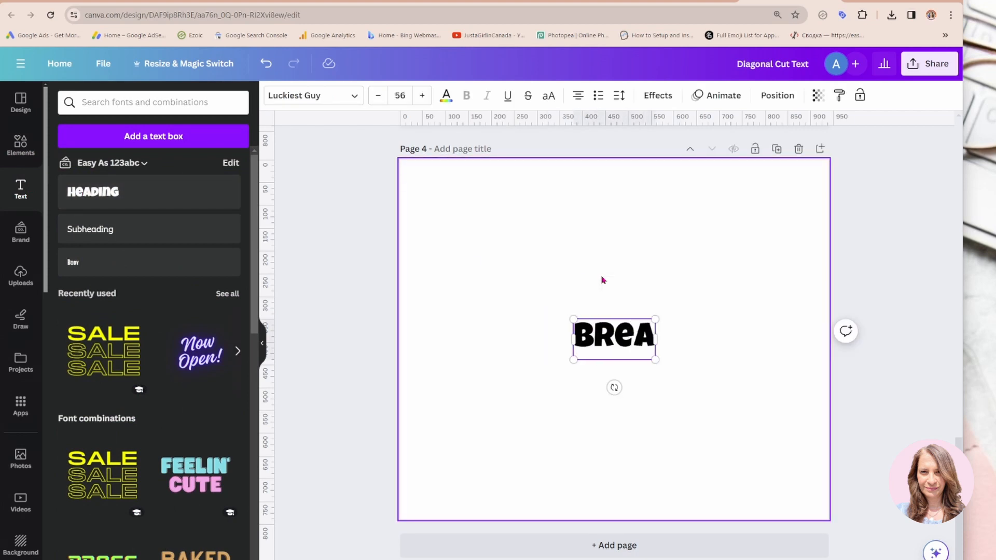
{"action": "type", "text": "k"}
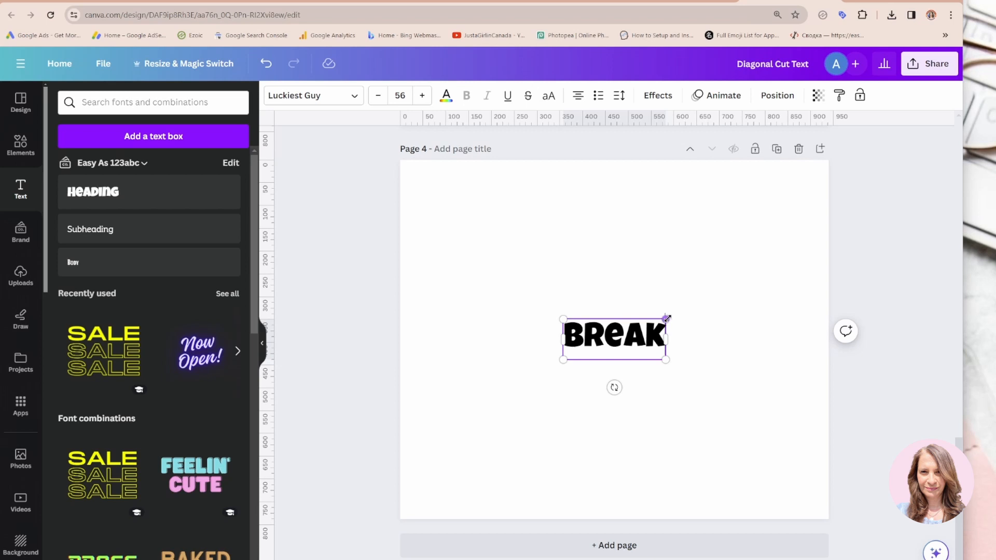
Enlarge the BREAK heading to span the page and centre it in the middle
{"action": "left_click_drag", "start_coordinate": [666, 319], "coordinate": [784, 272]}
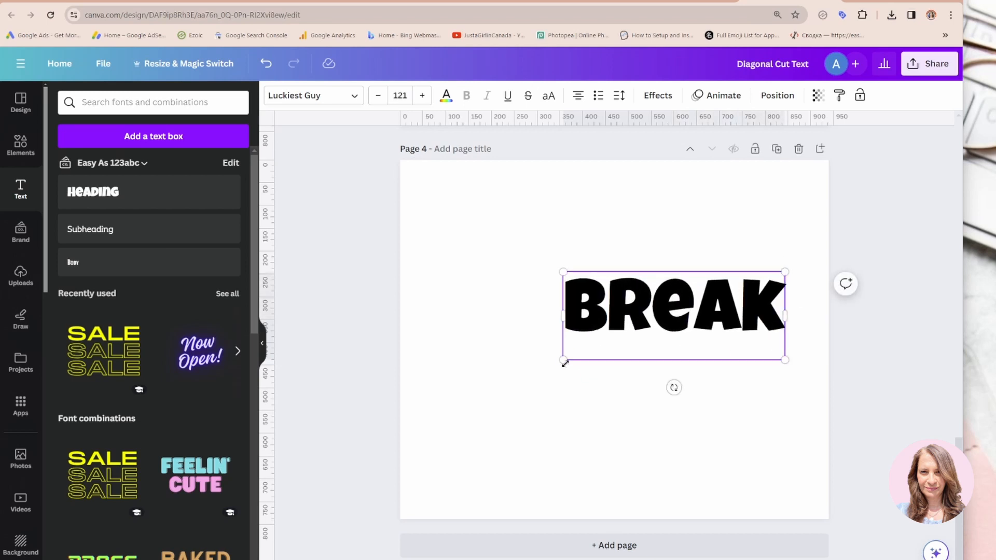
{"action": "left_click_drag", "start_coordinate": [564, 362], "coordinate": [430, 415]}
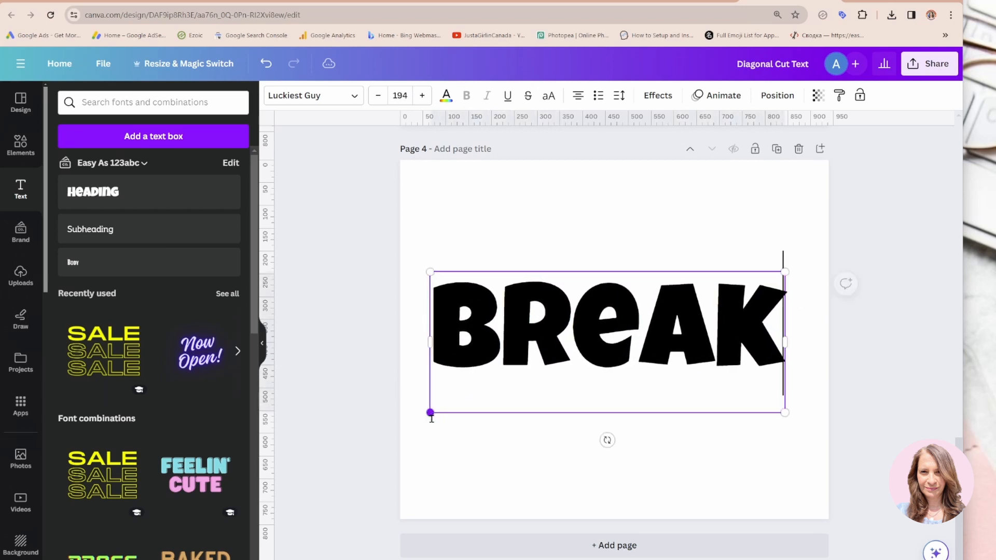
{"action": "left_click", "coordinate": [494, 472]}
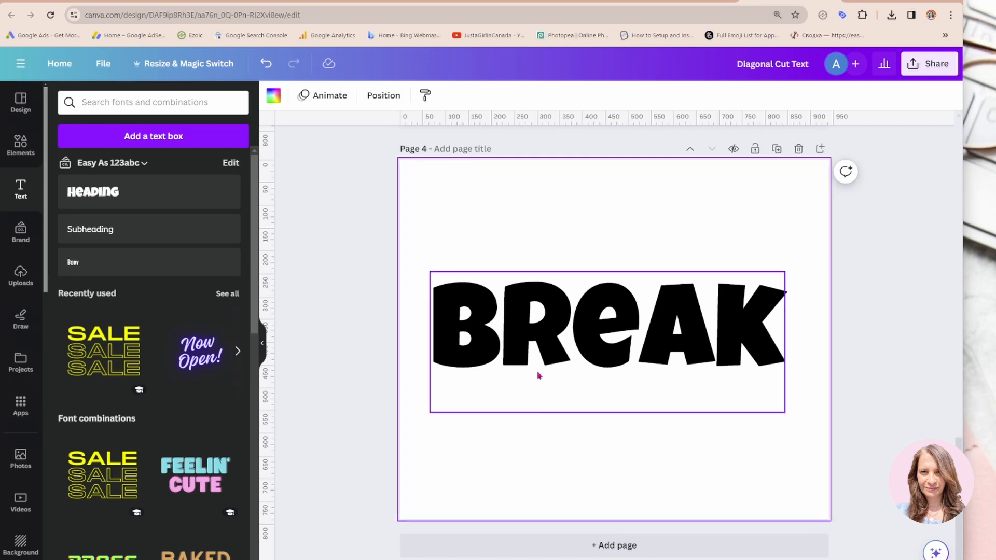
{"action": "left_click_drag", "start_coordinate": [564, 360], "coordinate": [569, 372]}
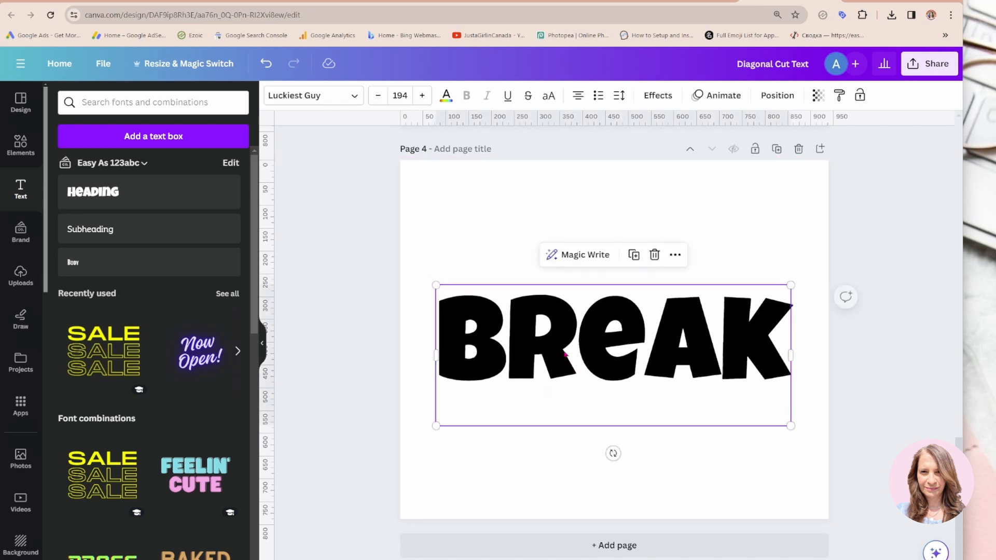
Browse the Elements graphics results and drop a white circle graphic onto the page
{"action": "left_click", "coordinate": [500, 222]}
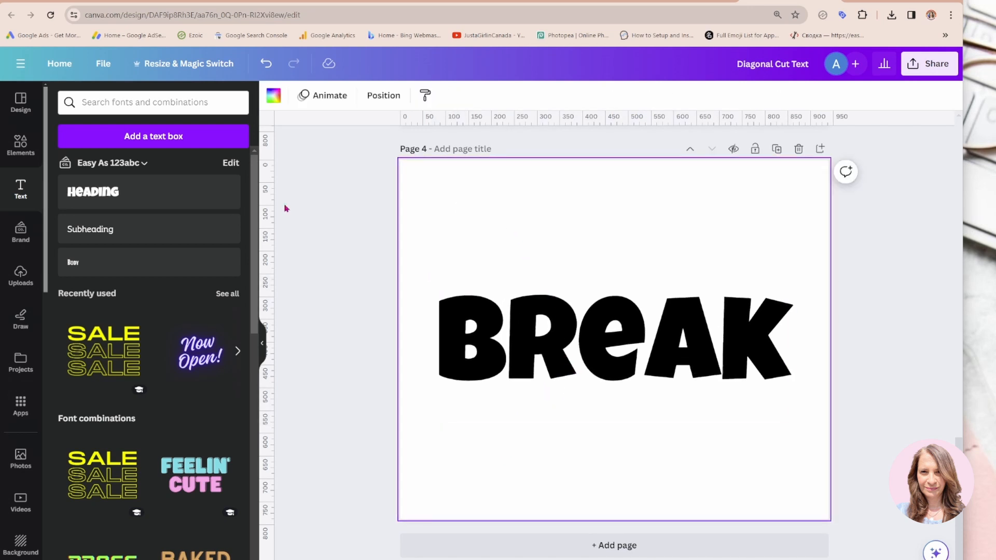
{"action": "left_click", "coordinate": [20, 155]}
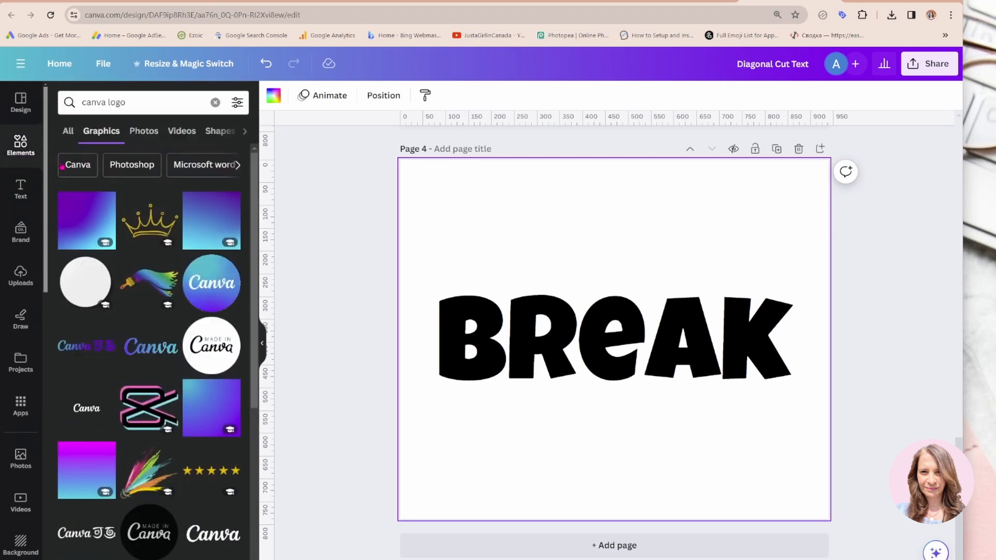
{"action": "left_click", "coordinate": [68, 132]}
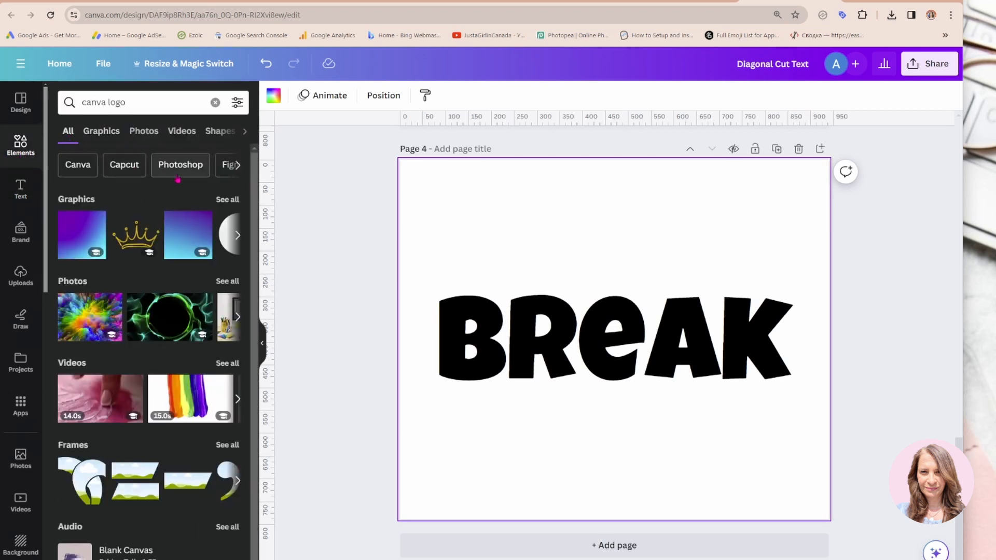
{"action": "left_click", "coordinate": [226, 200]}
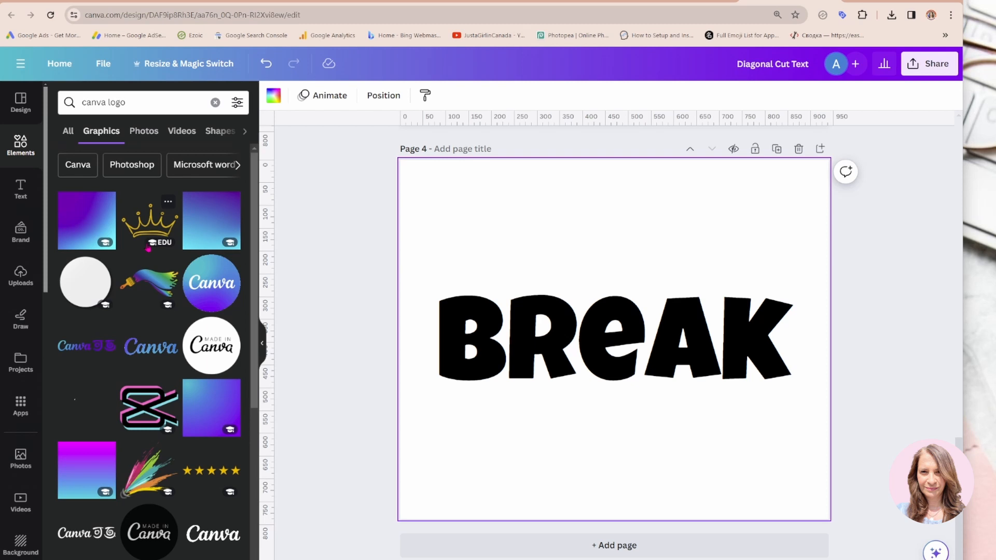
{"action": "left_click", "coordinate": [75, 283]}
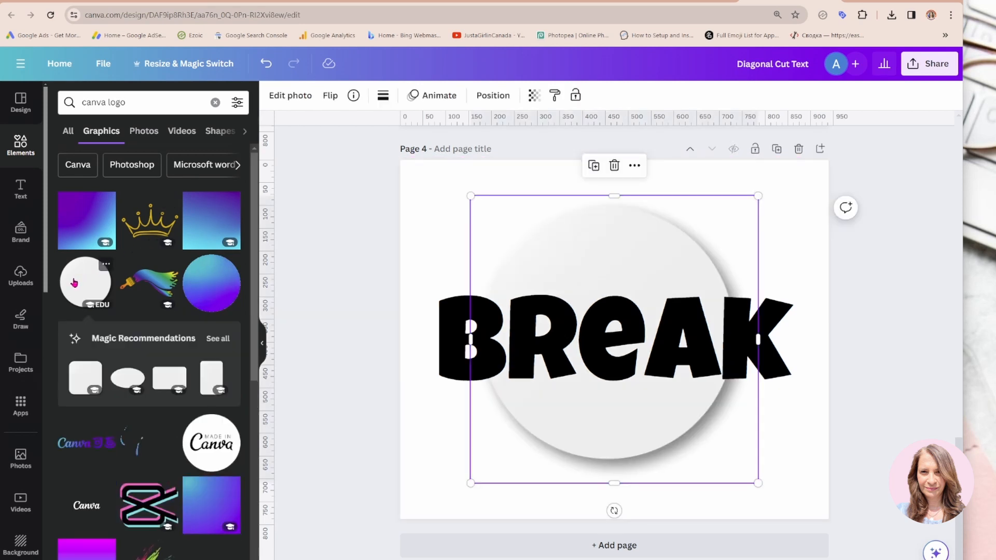
Delete the circle and add the pink square shape over the middle of BREAK
{"action": "left_click", "coordinate": [614, 165]}
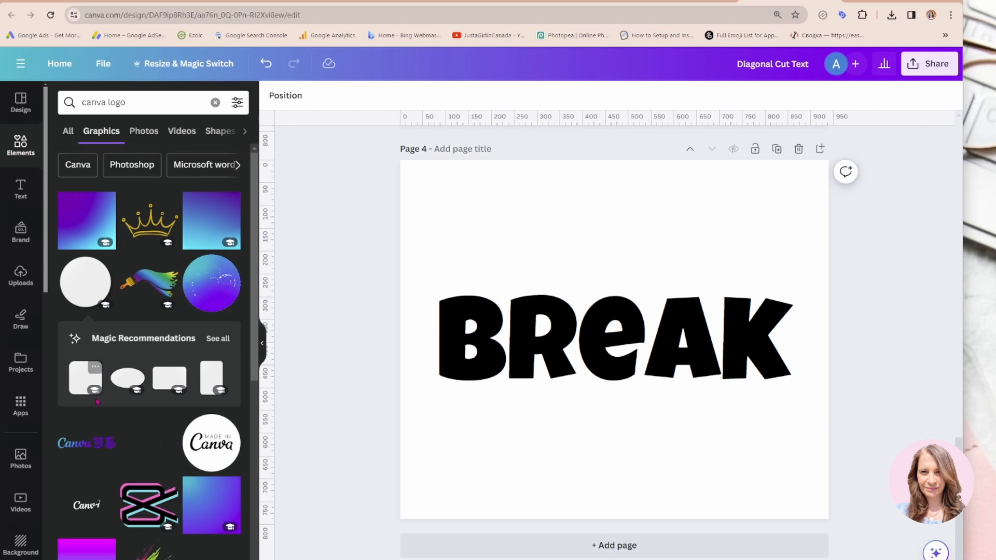
{"action": "left_click", "coordinate": [18, 156]}
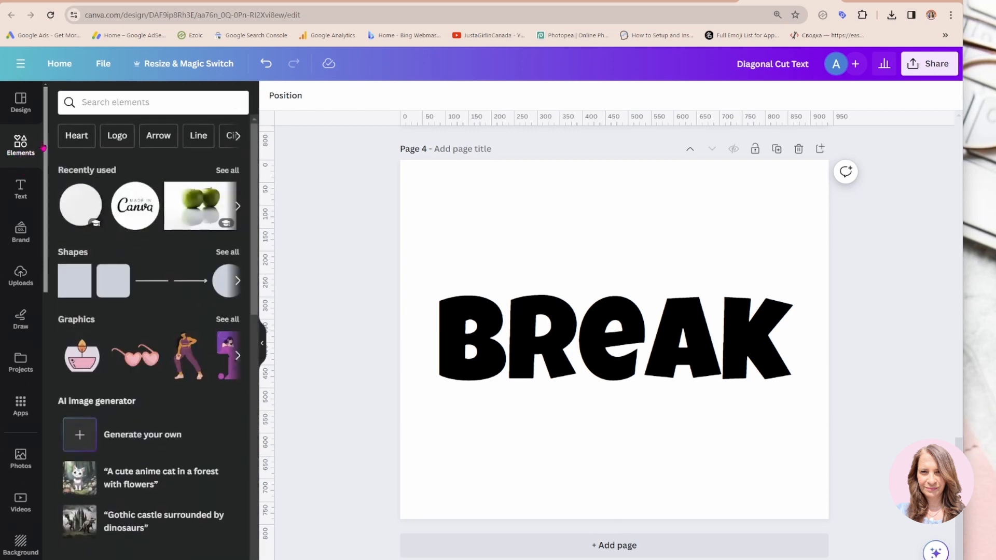
{"action": "left_click", "coordinate": [70, 293]}
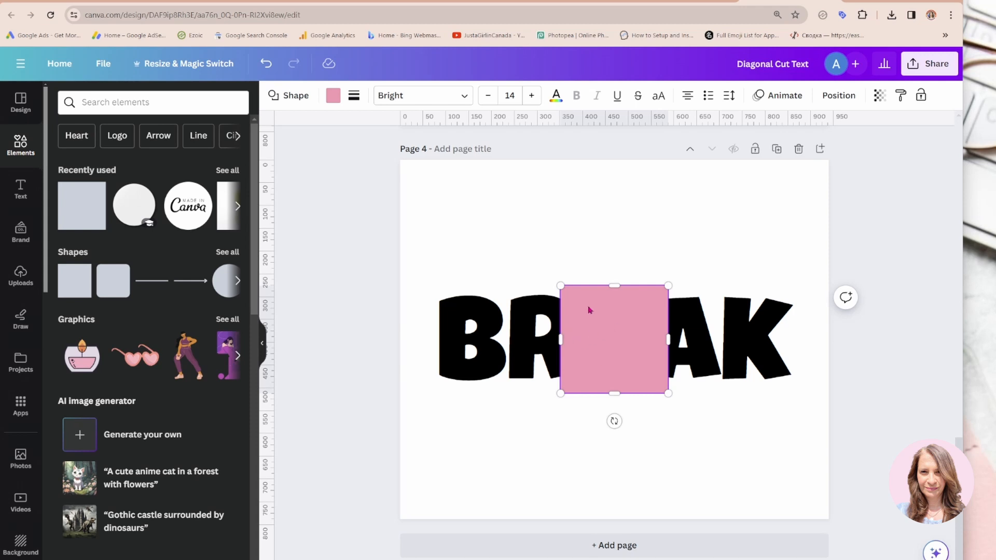
Change the square into a triangle, rotate it 90° to point right and move it over BR
{"action": "double_click", "coordinate": [607, 338]}
{"action": "left_click", "coordinate": [276, 96]}
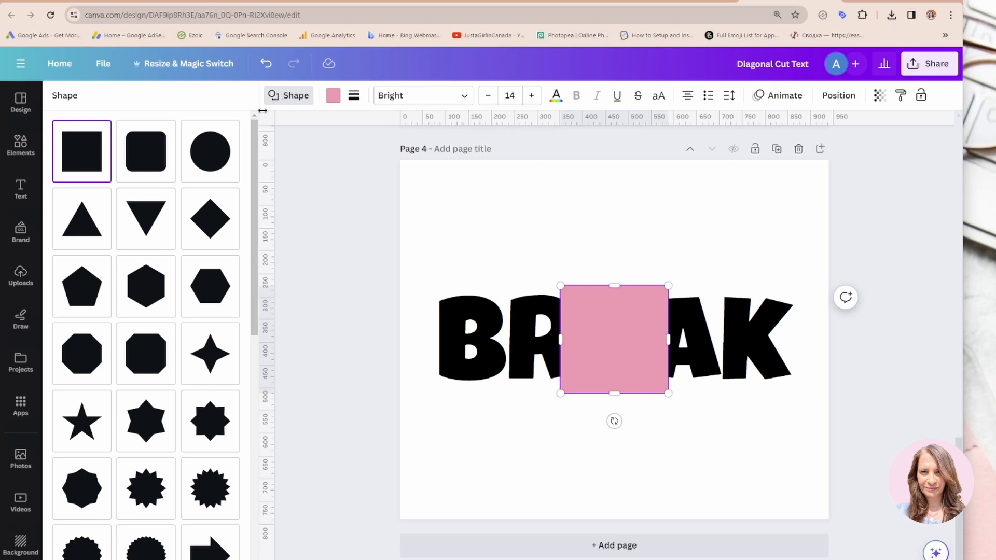
{"action": "left_click", "coordinate": [79, 227]}
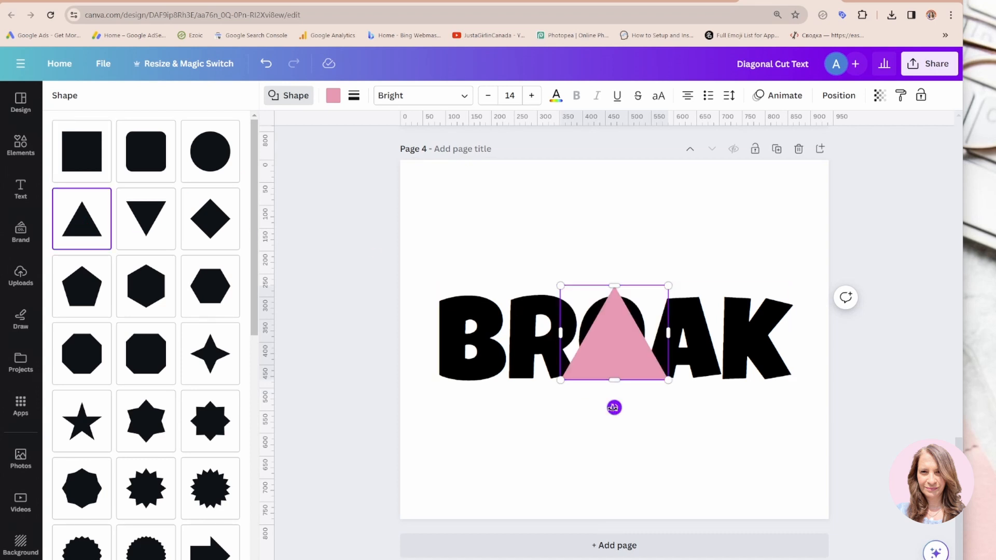
{"action": "left_click_drag", "start_coordinate": [614, 407], "coordinate": [503, 328]}
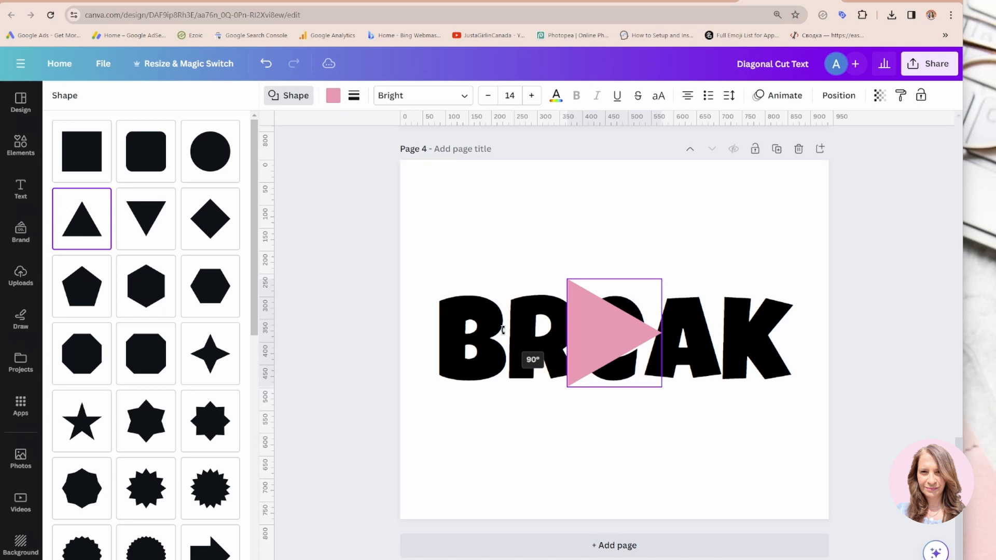
{"action": "left_click_drag", "start_coordinate": [584, 345], "coordinate": [456, 343]}
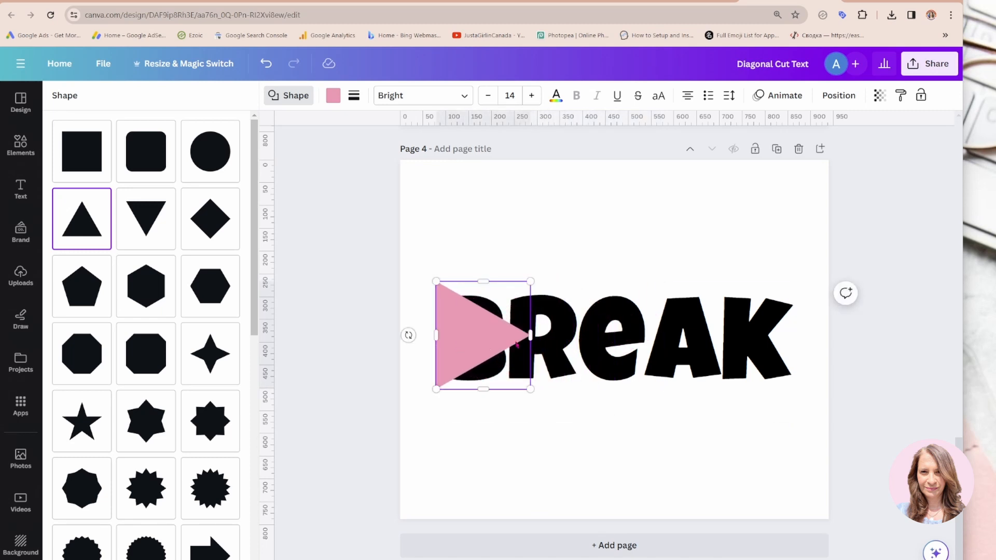
Stretch the triangle across the whole word and flatten it into a narrow horizontal wedge
{"action": "left_click_drag", "start_coordinate": [530, 336], "coordinate": [748, 351]}
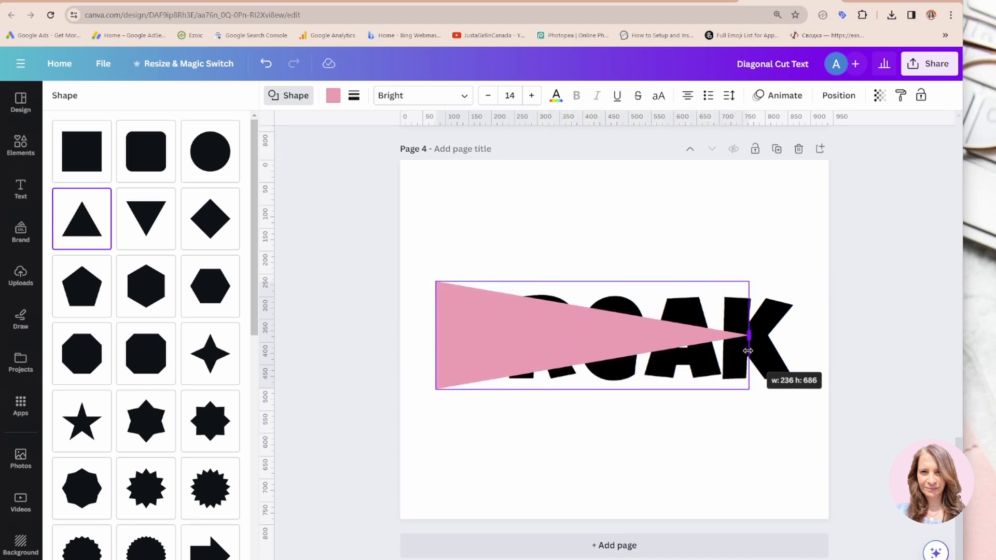
{"action": "left_click_drag", "start_coordinate": [748, 350], "coordinate": [748, 350]}
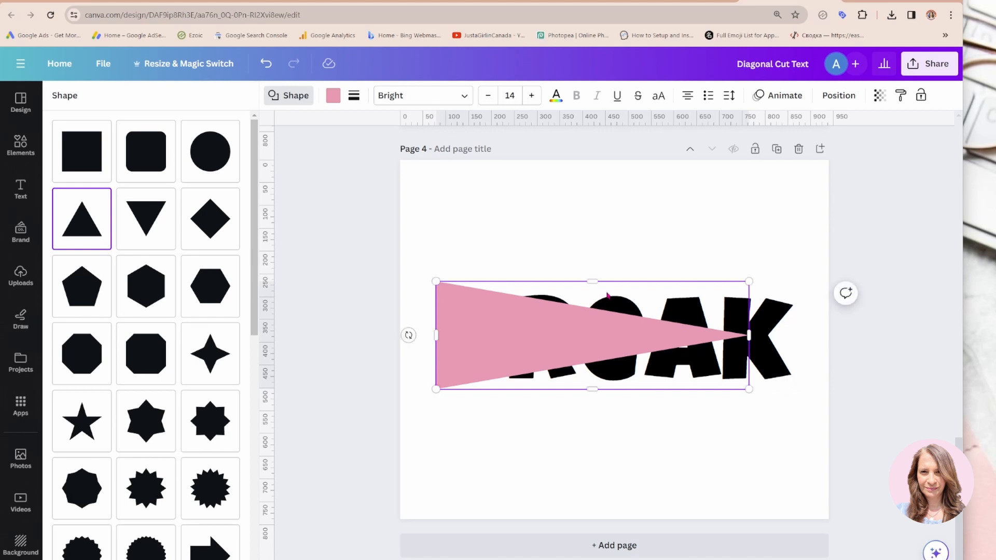
{"action": "left_click_drag", "start_coordinate": [594, 282], "coordinate": [593, 323]}
{"action": "left_click_drag", "start_coordinate": [591, 389], "coordinate": [594, 358]}
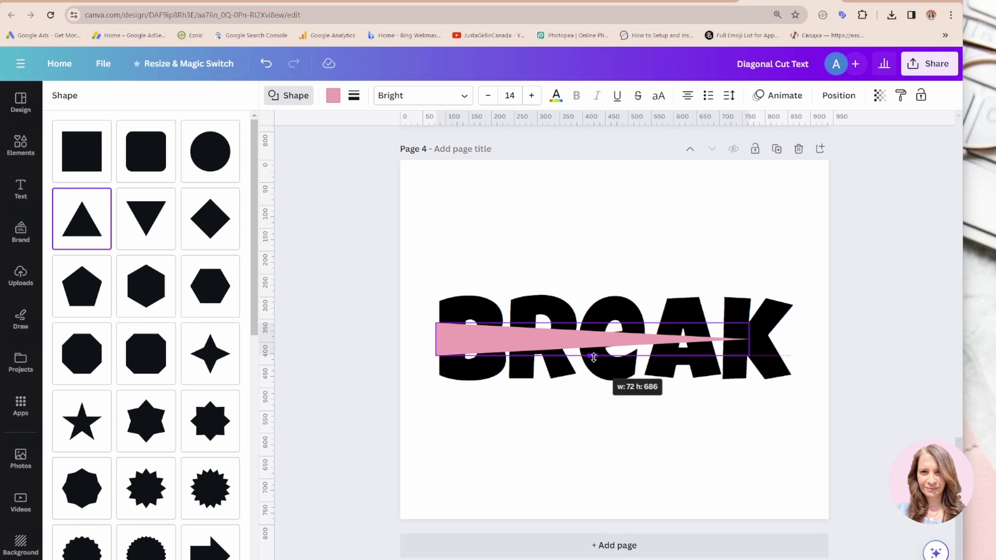
{"action": "left_click_drag", "start_coordinate": [594, 356], "coordinate": [593, 358]}
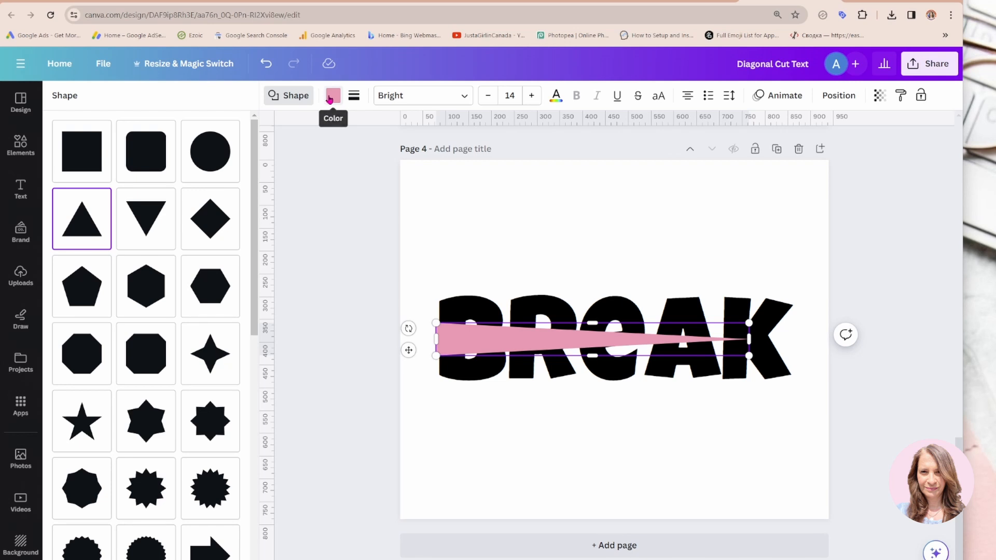
Fill the thin wedge with the magenta brand colour
{"action": "left_click", "coordinate": [330, 99]}
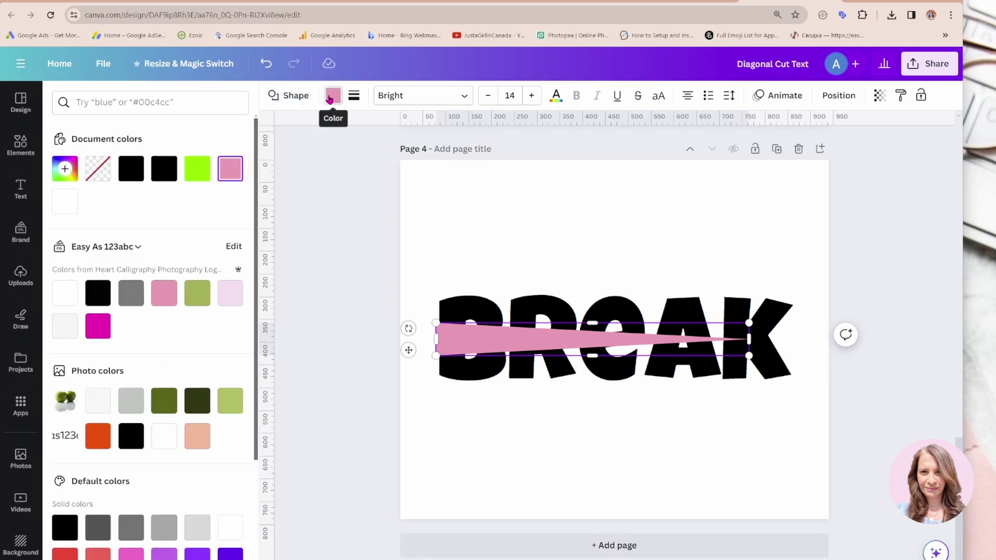
{"action": "left_click", "coordinate": [98, 328]}
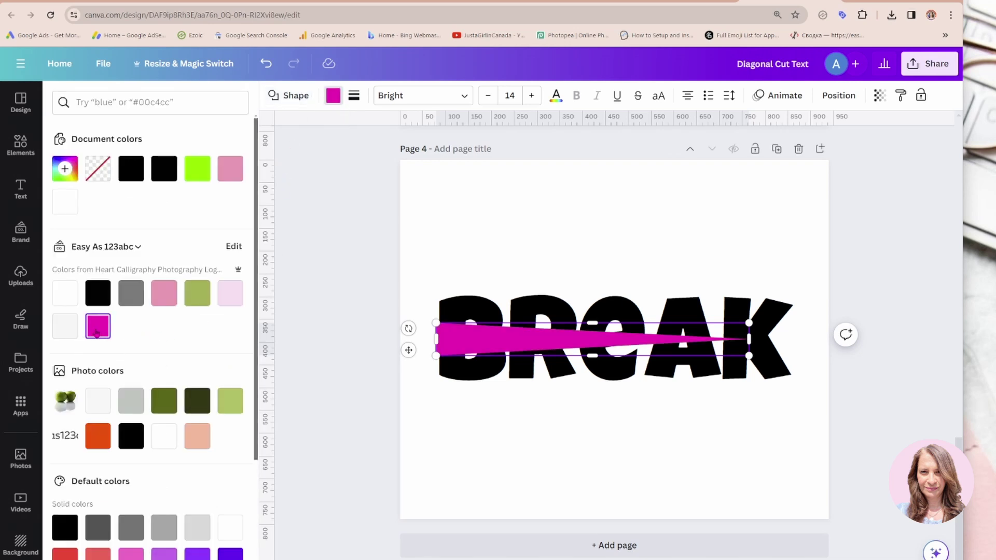
{"action": "left_click", "coordinate": [479, 454]}
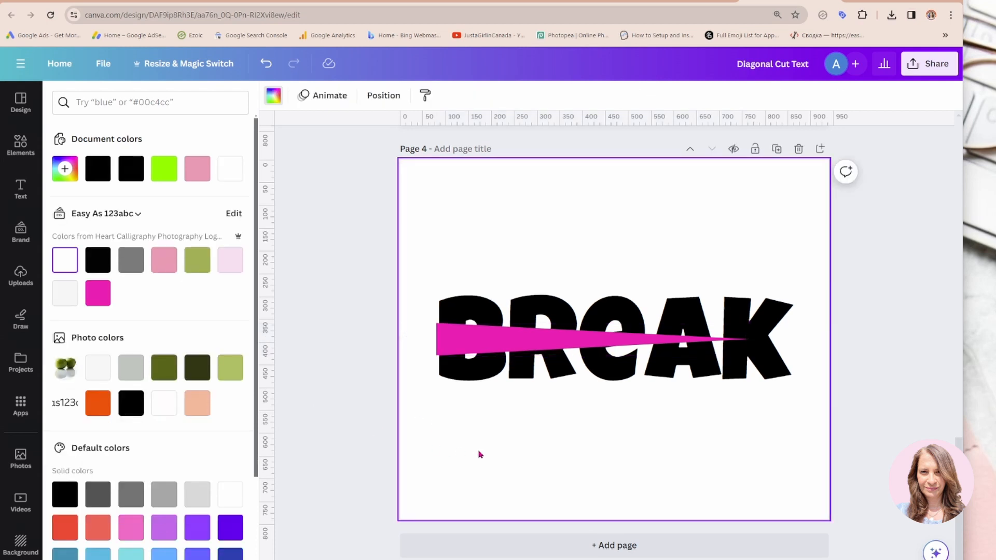
Add a pink square, widen and tilt it into a long rectangle sitting on the wedge's top edge past the end of BREAK
{"action": "left_click", "coordinate": [20, 144]}
{"action": "left_click", "coordinate": [70, 205]}
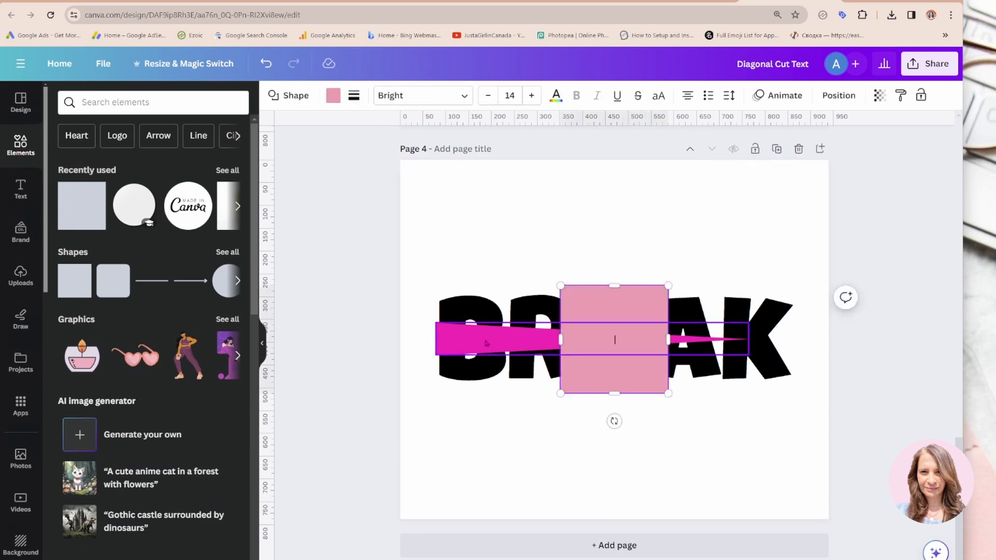
{"action": "left_click_drag", "start_coordinate": [593, 363], "coordinate": [465, 285]}
{"action": "left_click_drag", "start_coordinate": [543, 266], "coordinate": [769, 292]}
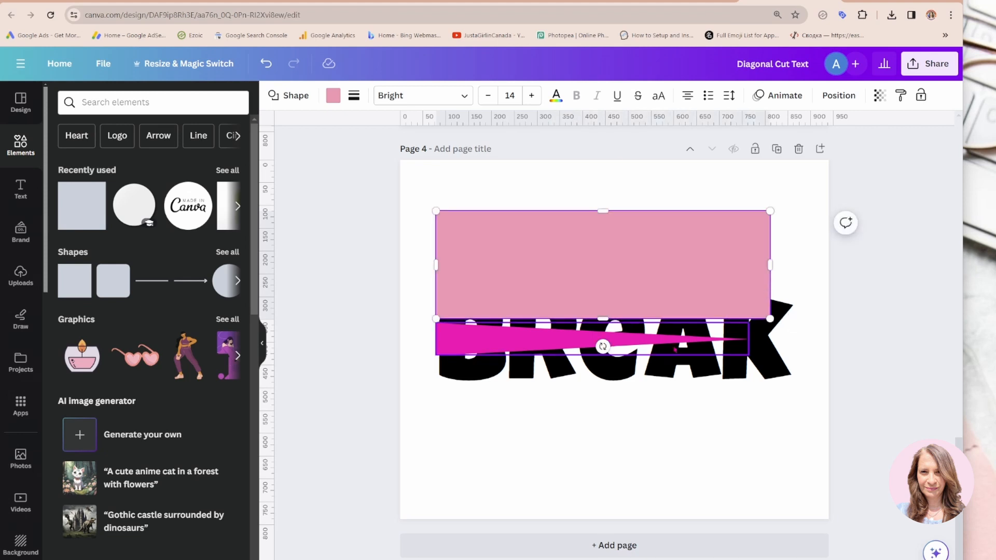
{"action": "left_click_drag", "start_coordinate": [602, 347], "coordinate": [600, 345]}
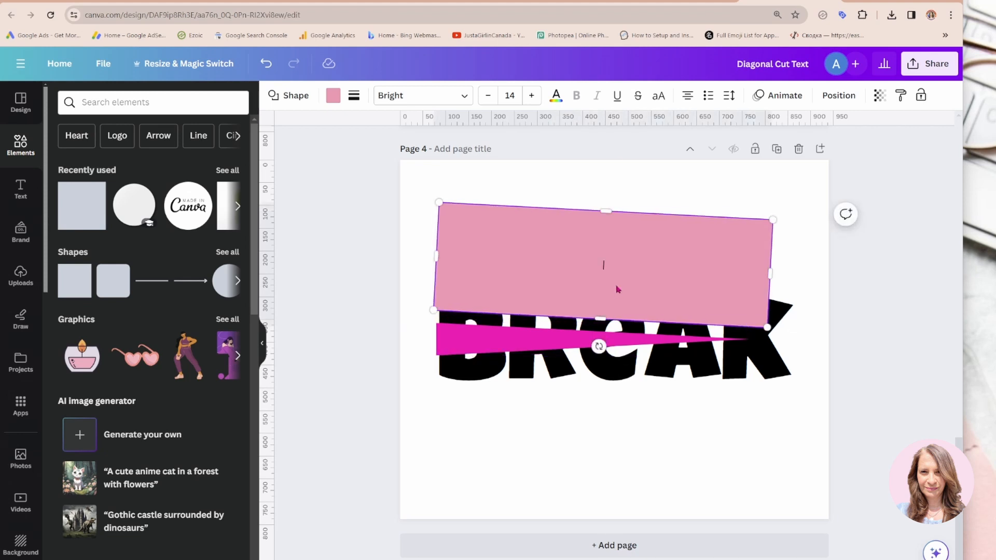
{"action": "left_click", "coordinate": [658, 195]}
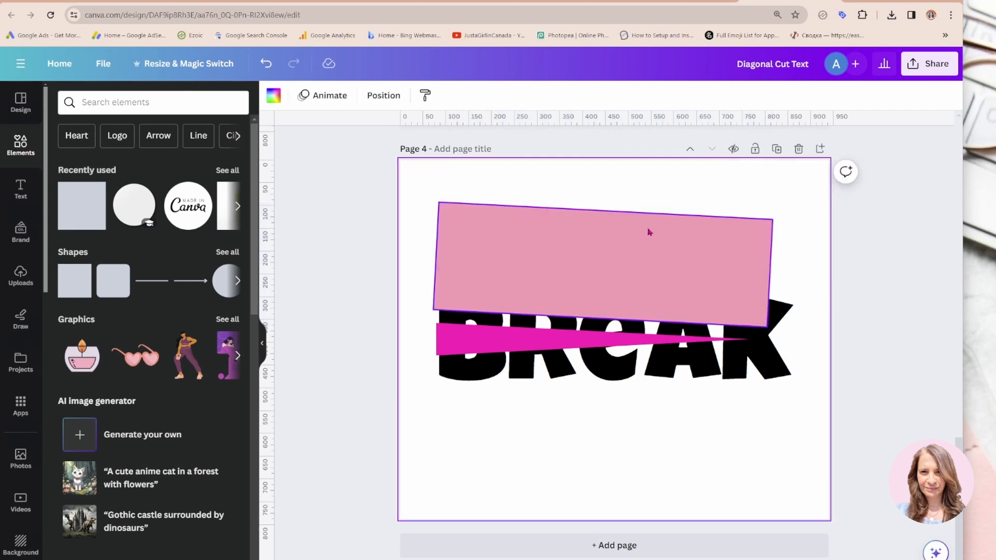
{"action": "left_click", "coordinate": [649, 229]}
{"action": "left_click_drag", "start_coordinate": [647, 240], "coordinate": [645, 247]}
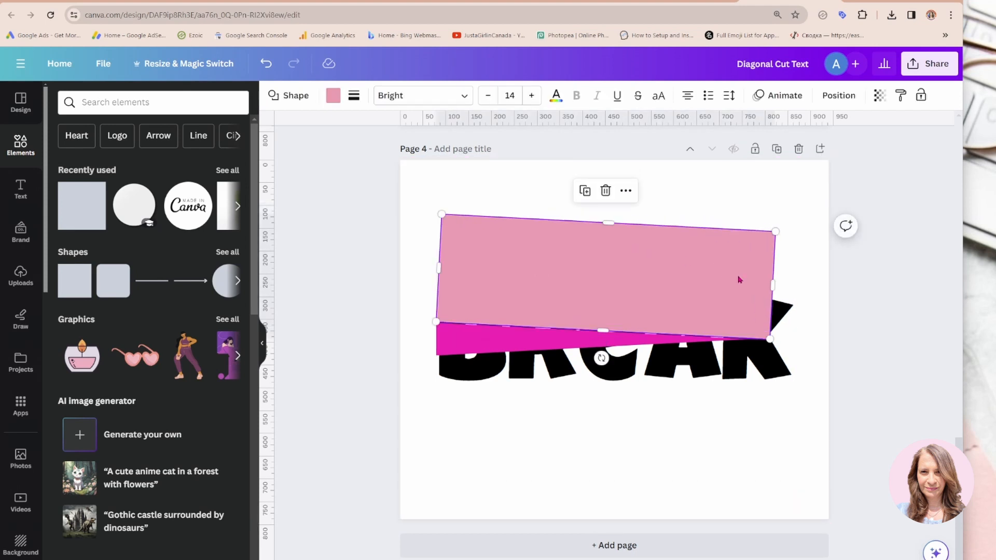
{"action": "left_click_drag", "start_coordinate": [770, 283], "coordinate": [811, 286]}
Duplicate the rectangle and tilt the copy along the wedge's bottom edge below the word
{"action": "left_click", "coordinate": [605, 194]}
{"action": "left_click_drag", "start_coordinate": [620, 269], "coordinate": [600, 412]}
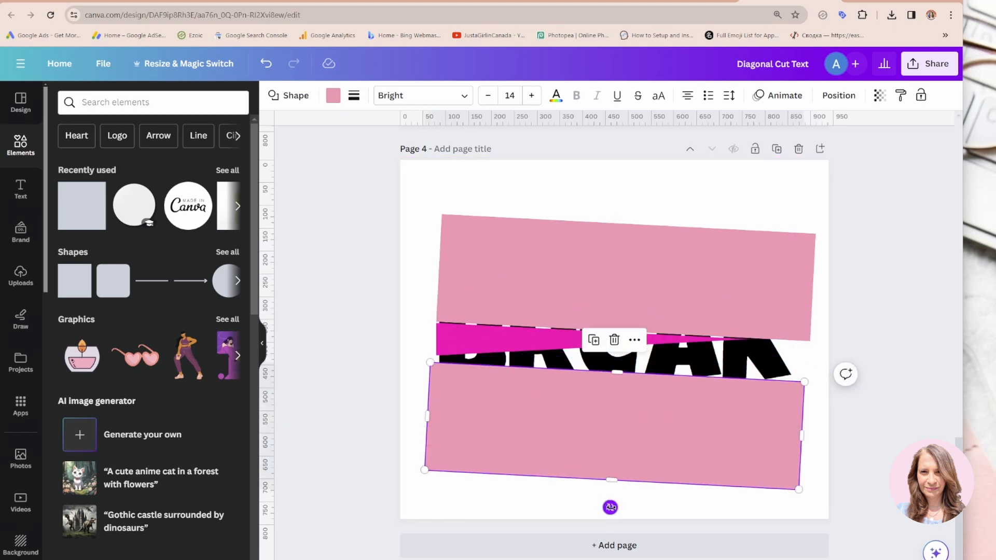
{"action": "left_click_drag", "start_coordinate": [610, 507], "coordinate": [620, 500]}
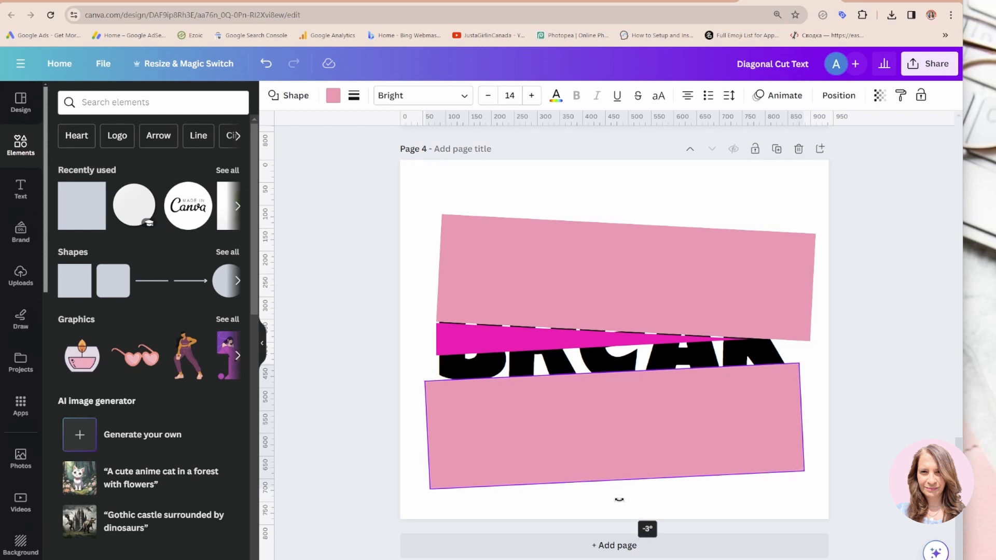
{"action": "left_click_drag", "start_coordinate": [599, 442], "coordinate": [612, 415]}
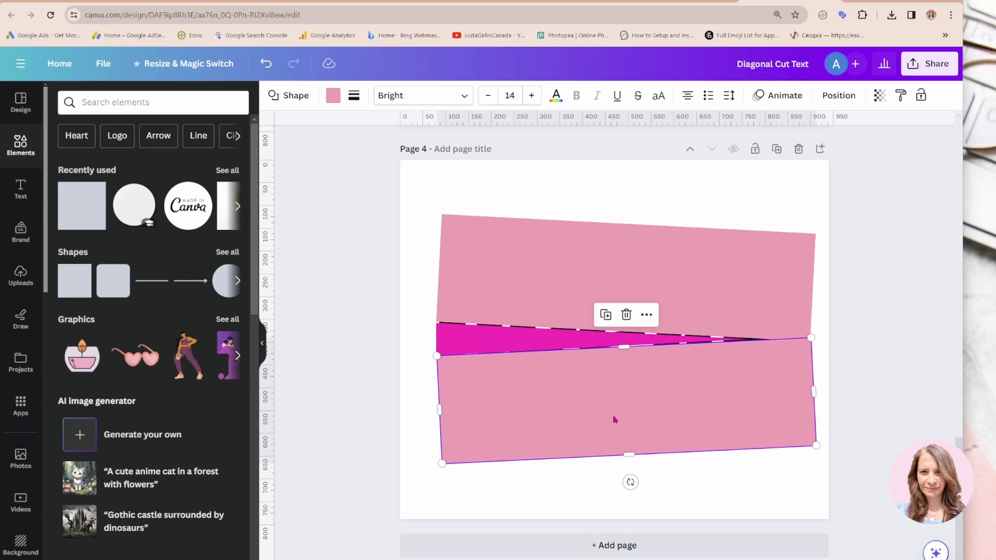
Nudge the upper and lower rectangles tight against the wedge so their edges meet along it
{"action": "left_click", "coordinate": [581, 258]}
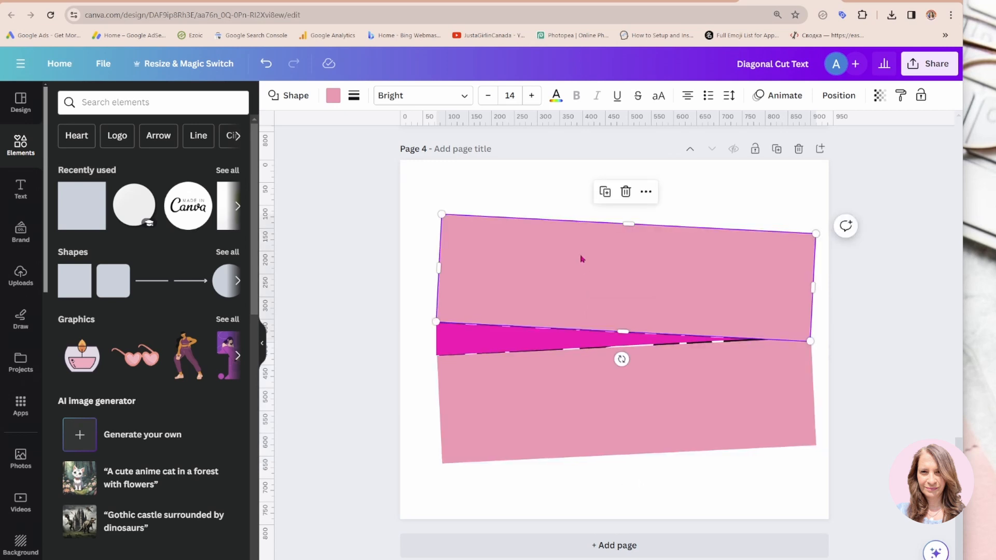
{"action": "left_click_drag", "start_coordinate": [581, 256], "coordinate": [579, 254]}
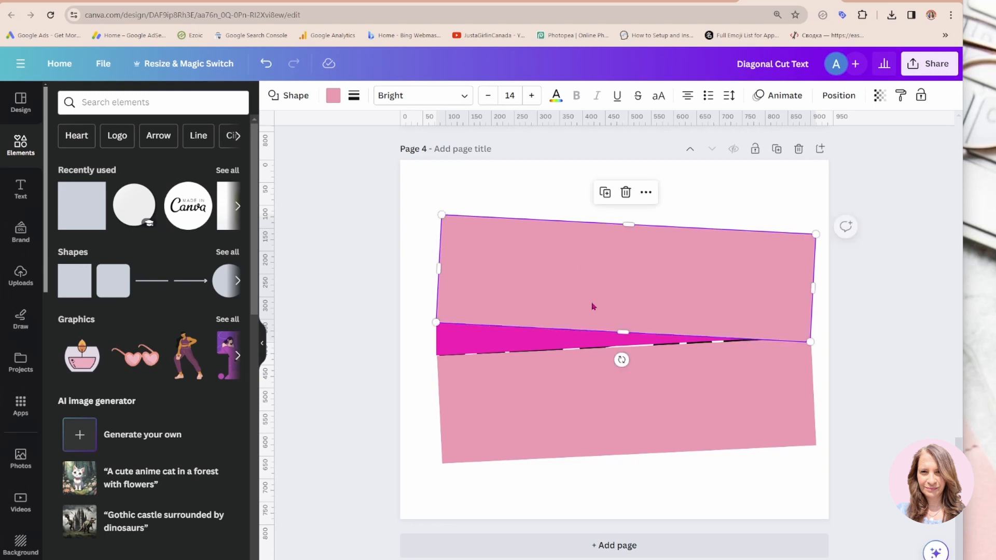
{"action": "left_click", "coordinate": [574, 401]}
{"action": "left_click_drag", "start_coordinate": [574, 401], "coordinate": [572, 394]}
Duplicate Page 4 so the pink-rectangle design also exists as Page 5
{"action": "left_click", "coordinate": [556, 182]}
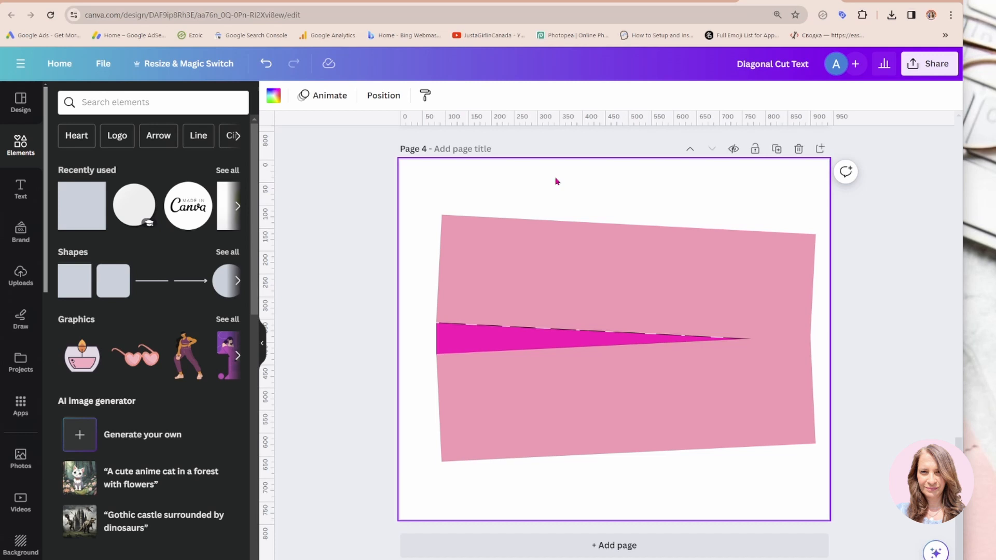
{"action": "left_click", "coordinate": [776, 149]}
{"action": "scroll", "coordinate": [638, 397], "scroll_direction": "up", "scroll_amount": 3}
{"action": "scroll", "coordinate": [615, 450], "scroll_direction": "up", "scroll_amount": 3}
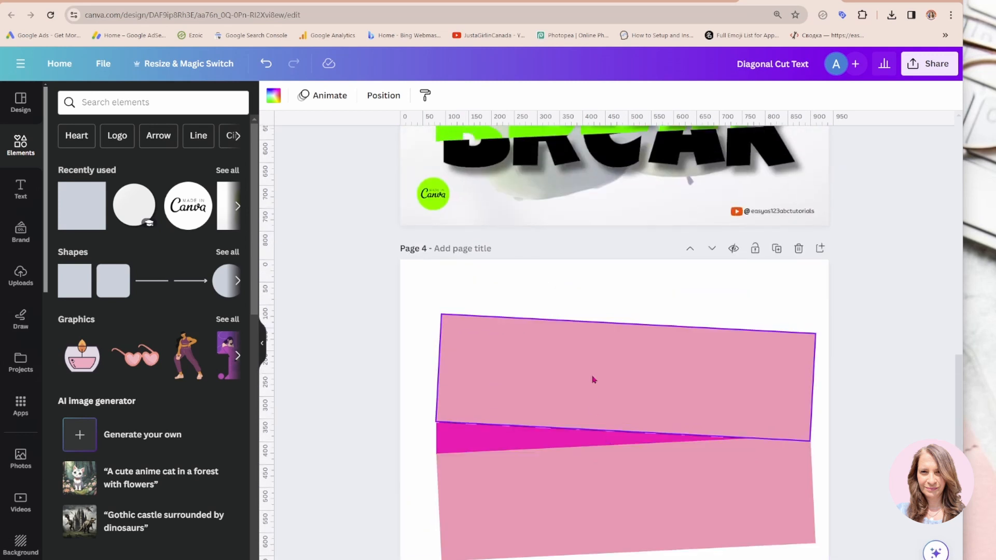
{"action": "scroll", "coordinate": [593, 374], "scroll_direction": "down", "scroll_amount": 2}
{"action": "scroll", "coordinate": [593, 375], "scroll_direction": "down", "scroll_amount": 2}
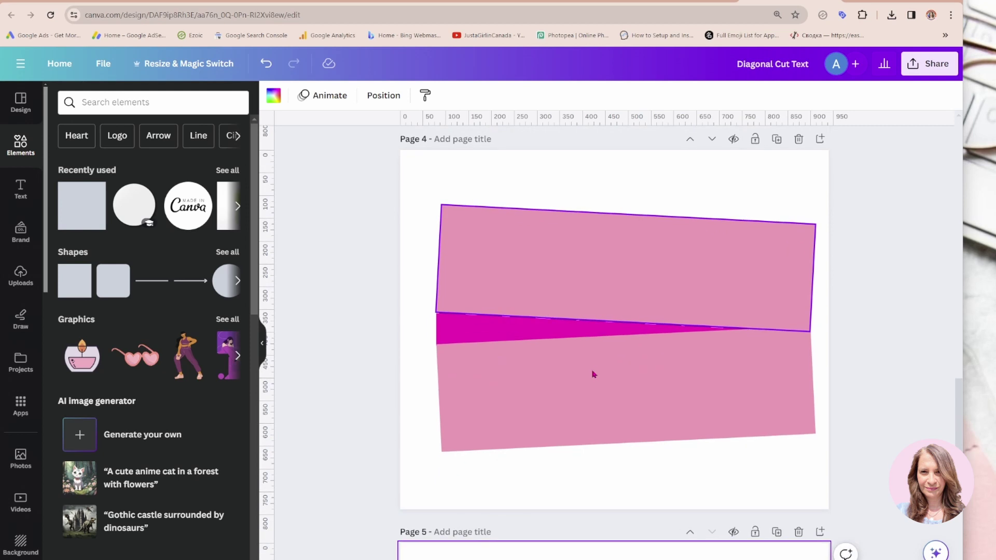
Delete the top and bottom pink rectangles from Page 4
{"action": "left_click", "coordinate": [533, 279]}
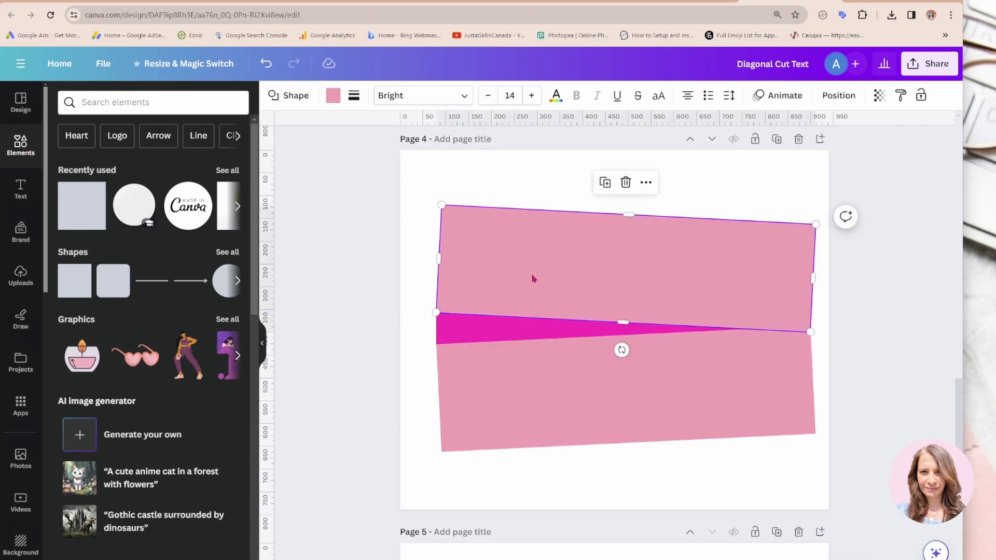
{"action": "key", "text": "Delete"}
{"action": "left_click", "coordinate": [510, 441]}
{"action": "key", "text": "Delete"}
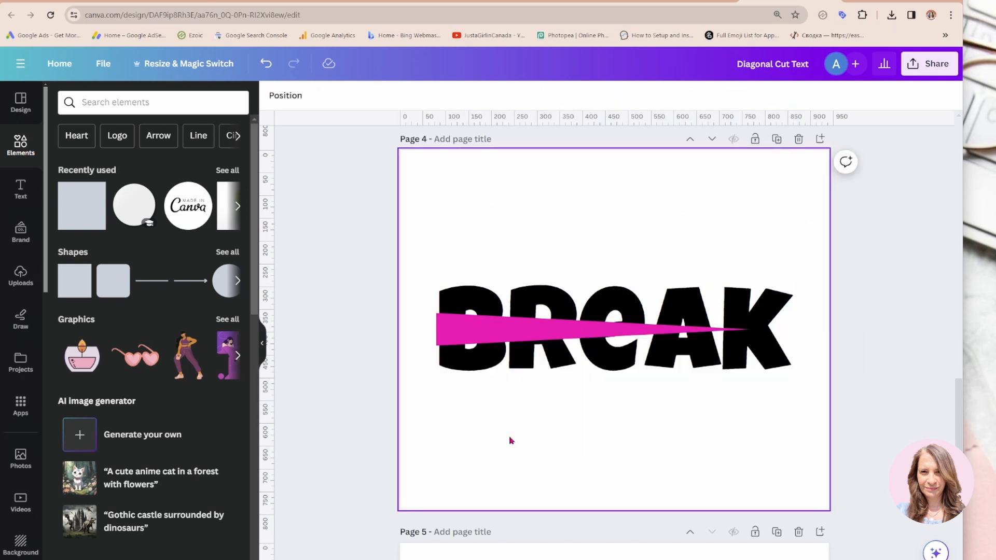
Fill the magenta wedge white so BREAK shows a white diagonal cut
{"action": "left_click", "coordinate": [467, 328]}
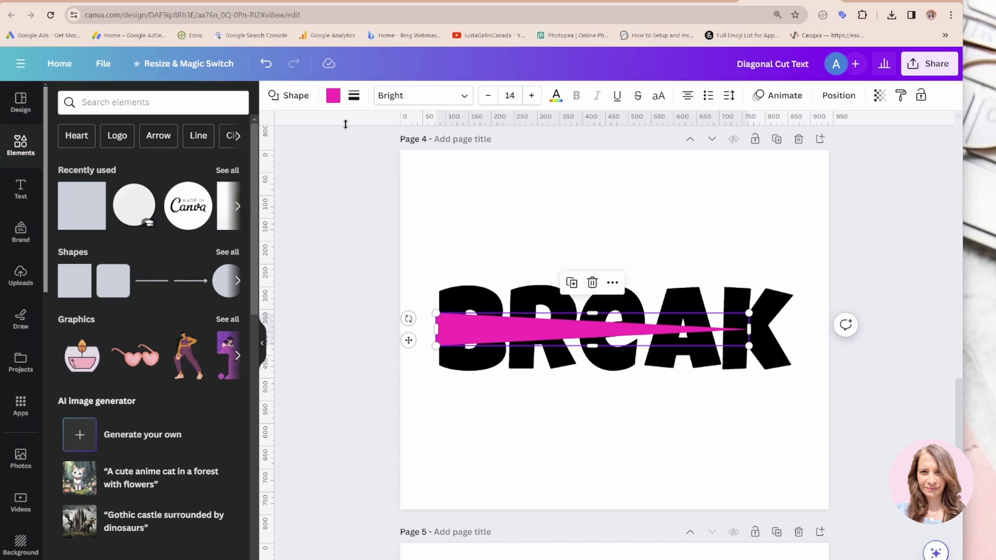
{"action": "left_click", "coordinate": [332, 95]}
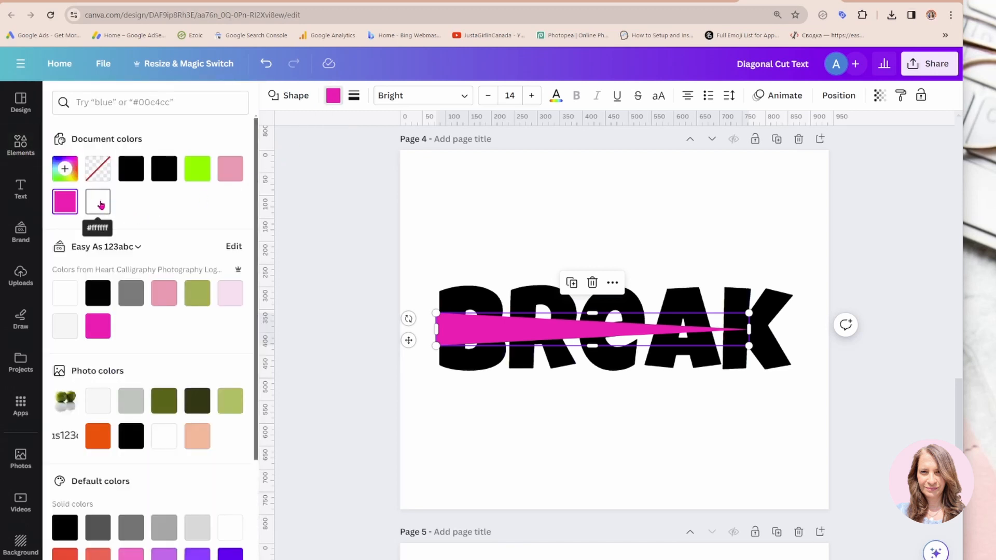
{"action": "left_click", "coordinate": [100, 205]}
{"action": "left_click", "coordinate": [503, 228]}
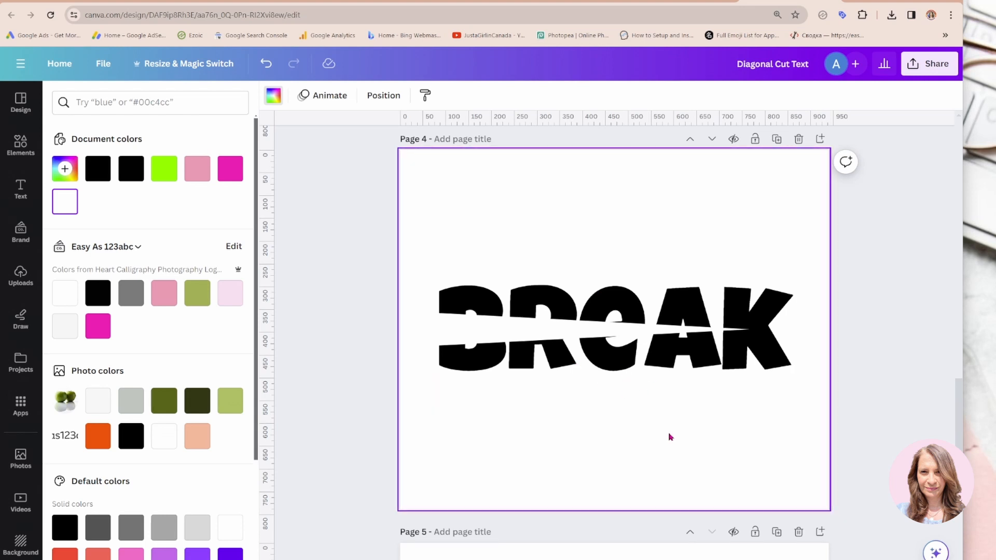
{"action": "scroll", "coordinate": [668, 438], "scroll_direction": "down", "scroll_amount": 5}
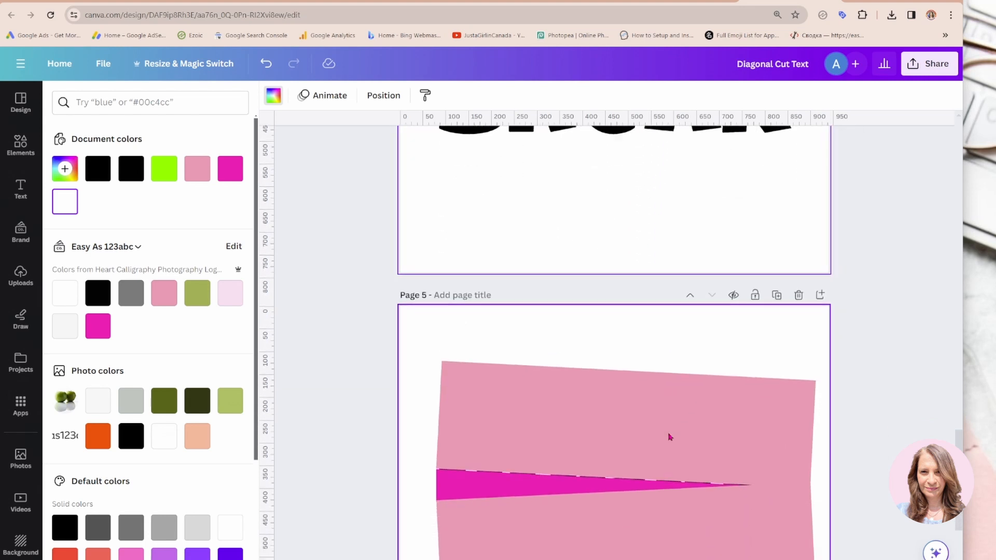
{"action": "scroll", "coordinate": [669, 437], "scroll_direction": "down", "scroll_amount": 2}
{"action": "scroll", "coordinate": [667, 433], "scroll_direction": "down", "scroll_amount": 1}
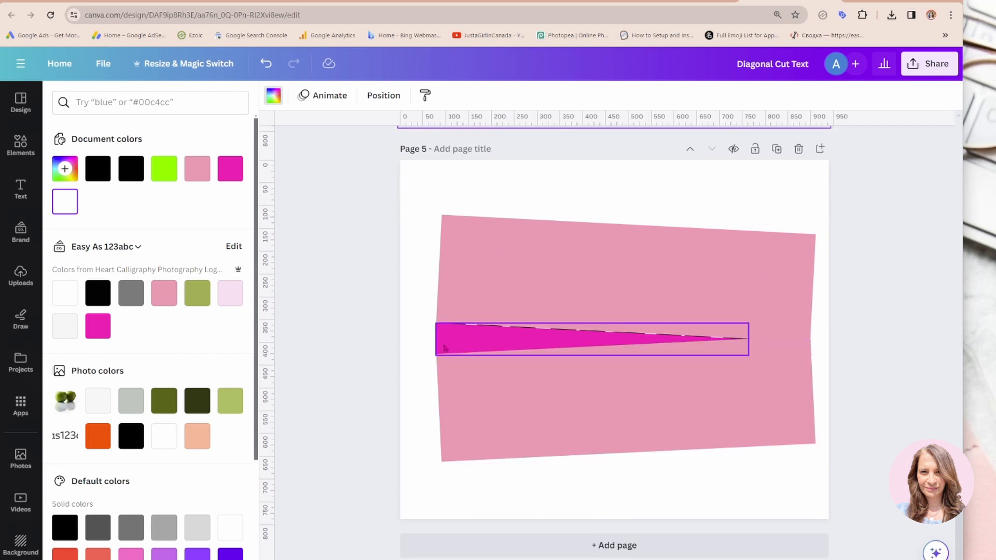
On Page 5 delete the magenta wedge and fill the upper and lower rectangles white, leaving only BREAK's strip
{"action": "left_click", "coordinate": [444, 348]}
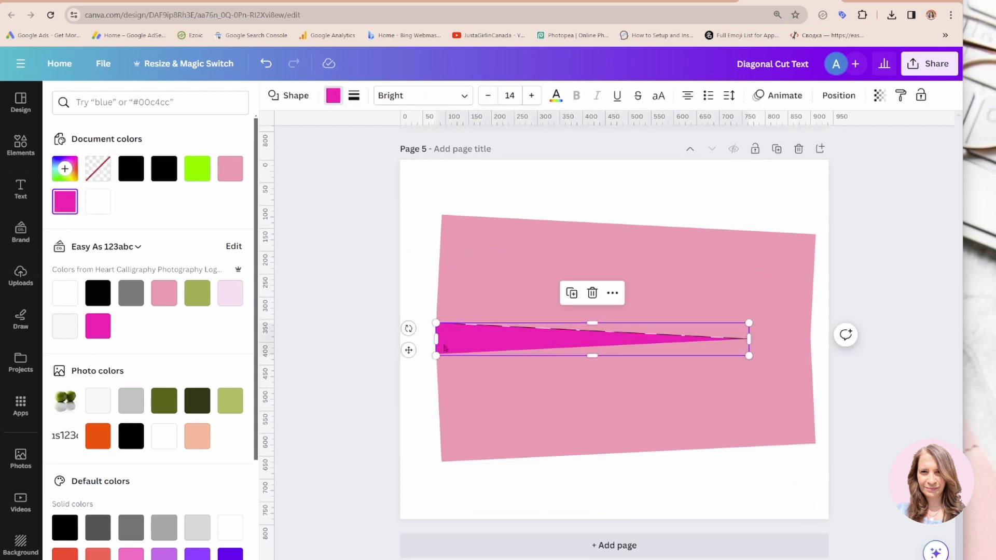
{"action": "key", "text": "Delete"}
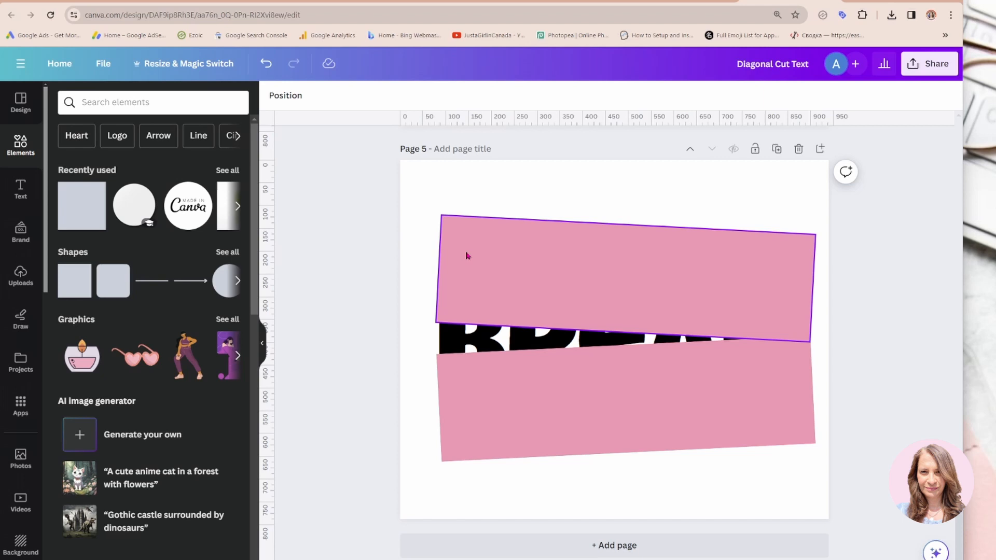
{"action": "left_click", "coordinate": [467, 234]}
{"action": "left_click", "coordinate": [331, 95]}
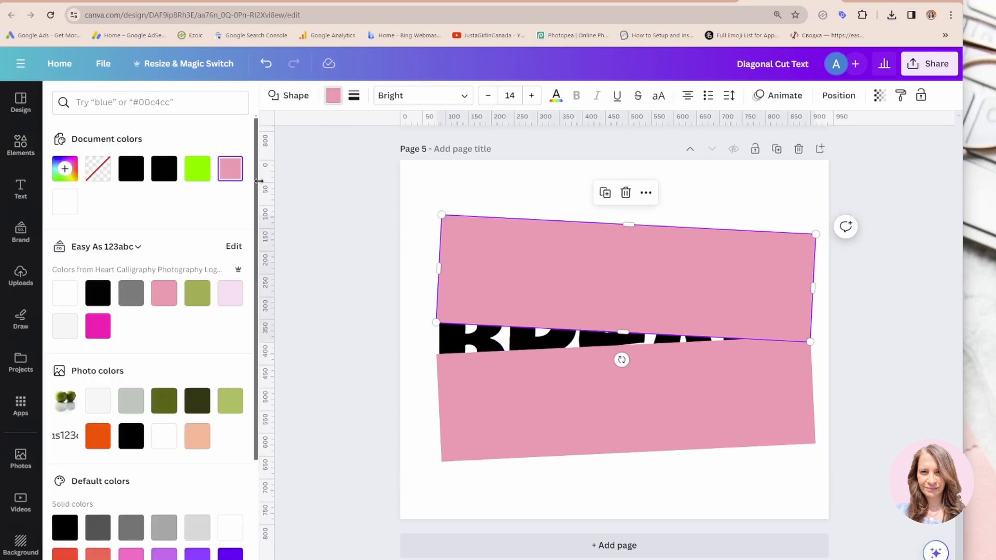
{"action": "left_click", "coordinate": [65, 203]}
{"action": "left_click", "coordinate": [510, 405]}
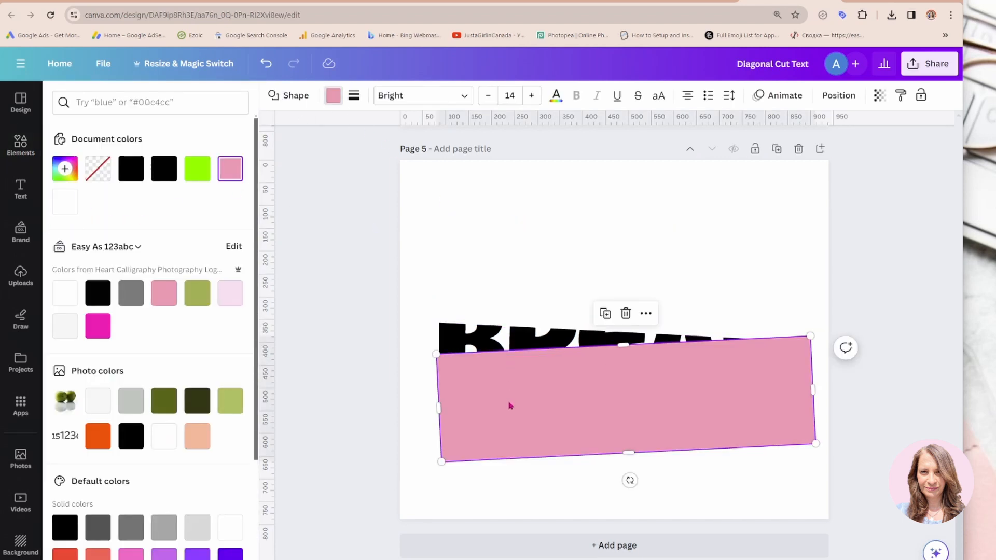
{"action": "left_click", "coordinate": [65, 202]}
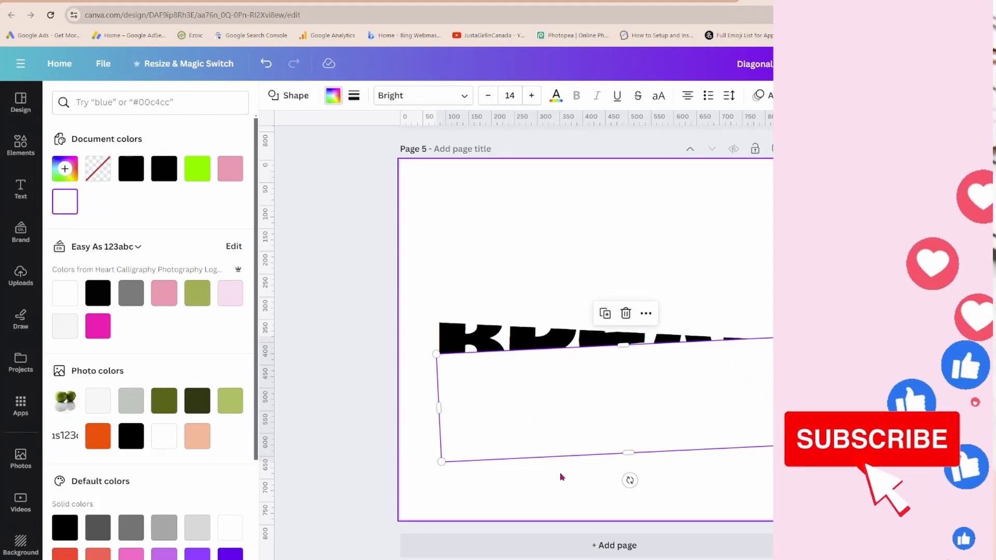
{"action": "scroll", "coordinate": [576, 453], "scroll_direction": "up", "scroll_amount": 5}
{"action": "scroll", "coordinate": [577, 453], "scroll_direction": "up", "scroll_amount": 3}
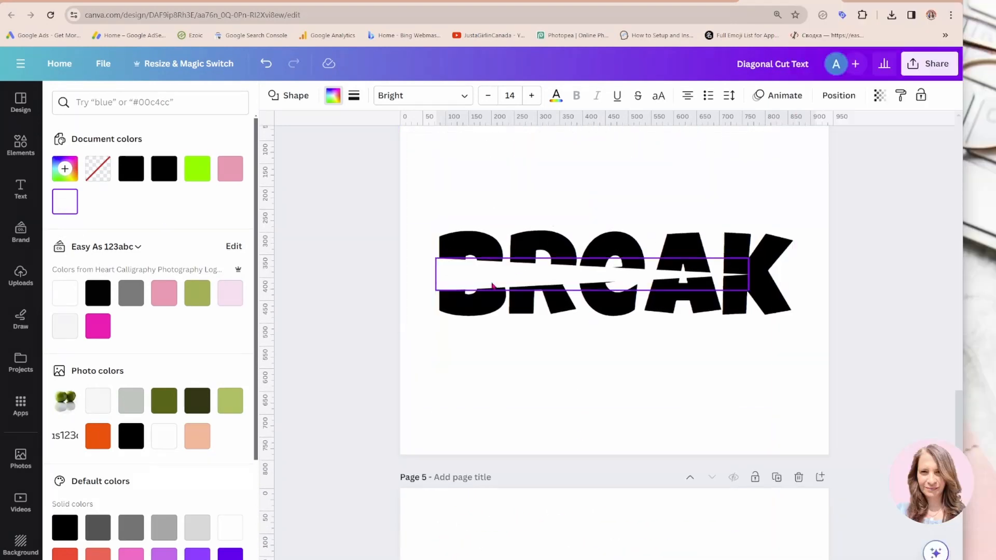
{"action": "scroll", "coordinate": [555, 299], "scroll_direction": "down", "scroll_amount": 4}
{"action": "scroll", "coordinate": [545, 327], "scroll_direction": "down", "scroll_amount": 4}
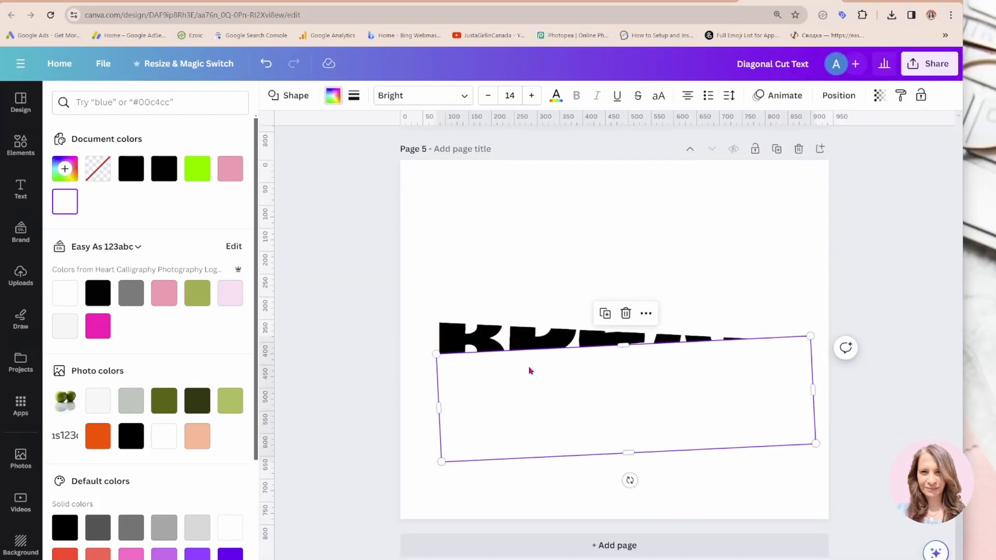
{"action": "scroll", "coordinate": [529, 371], "scroll_direction": "up", "scroll_amount": 3}
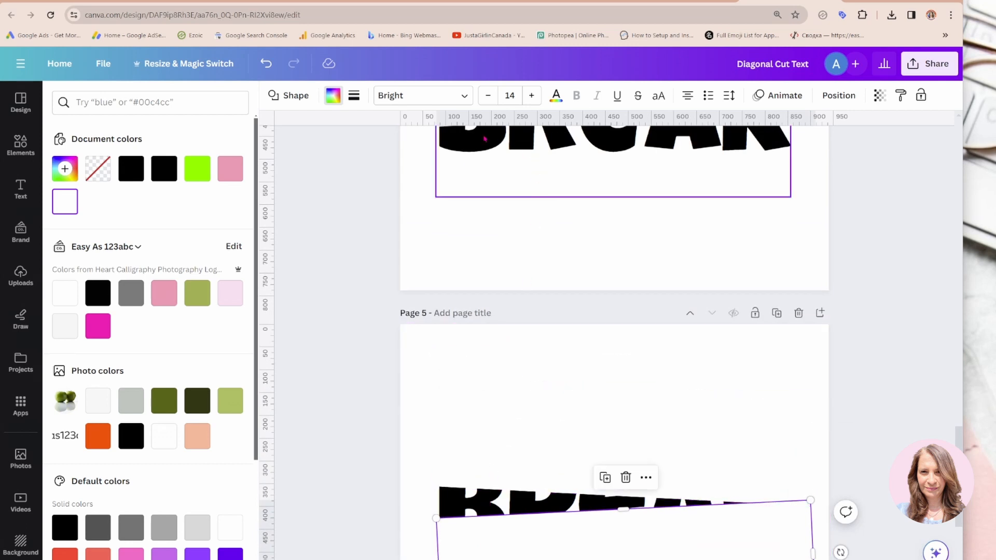
{"action": "scroll", "coordinate": [521, 270], "scroll_direction": "up", "scroll_amount": 1}
{"action": "scroll", "coordinate": [521, 271], "scroll_direction": "up", "scroll_amount": 2}
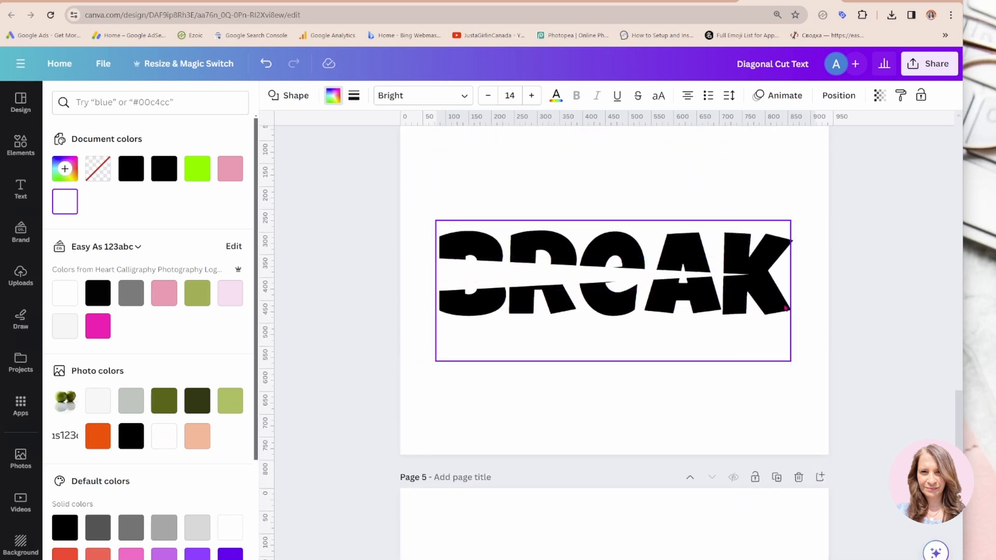
{"action": "scroll", "coordinate": [773, 436], "scroll_direction": "down", "scroll_amount": 3}
{"action": "scroll", "coordinate": [771, 440], "scroll_direction": "up", "scroll_amount": 3}
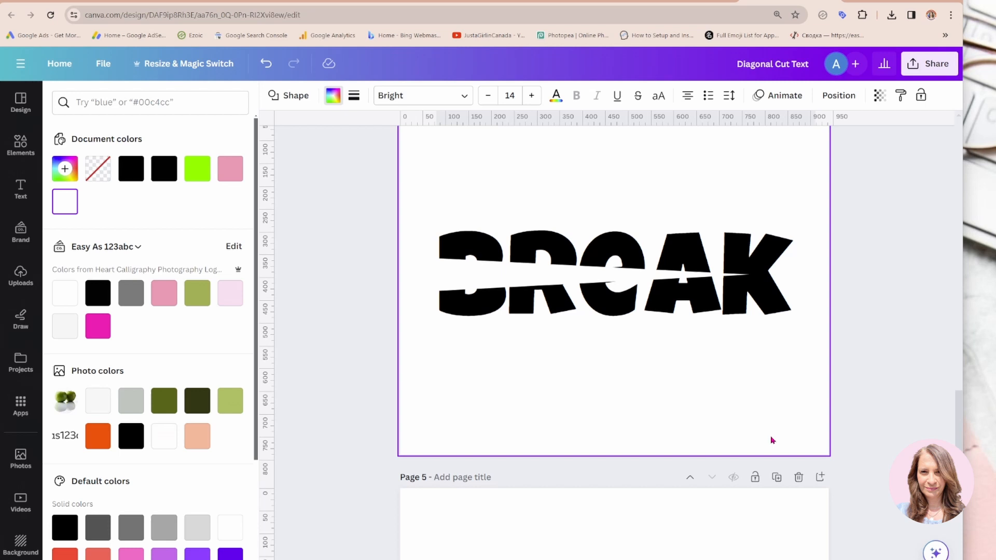
{"action": "scroll", "coordinate": [768, 438], "scroll_direction": "up", "scroll_amount": 1}
{"action": "scroll", "coordinate": [506, 382], "scroll_direction": "down", "scroll_amount": 2}
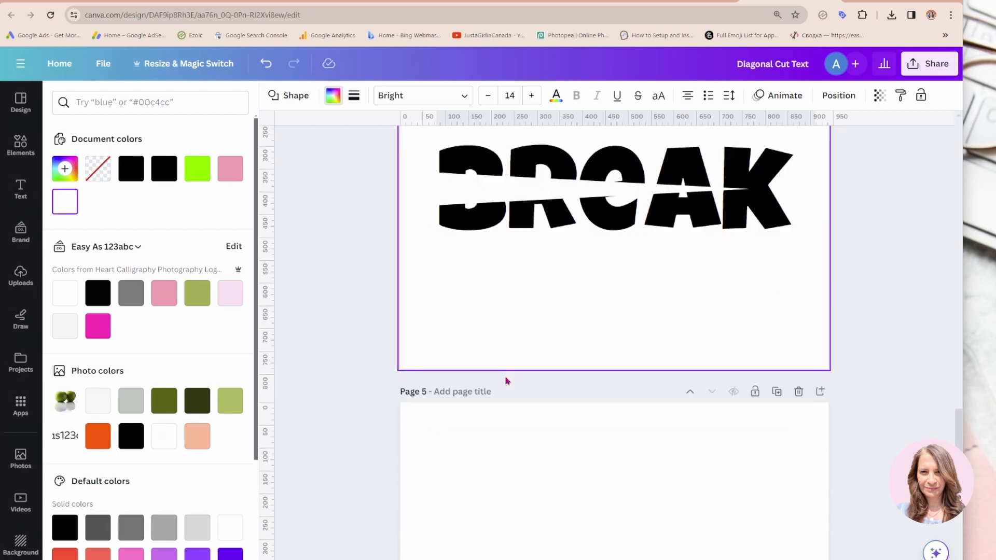
{"action": "scroll", "coordinate": [506, 381], "scroll_direction": "down", "scroll_amount": 1}
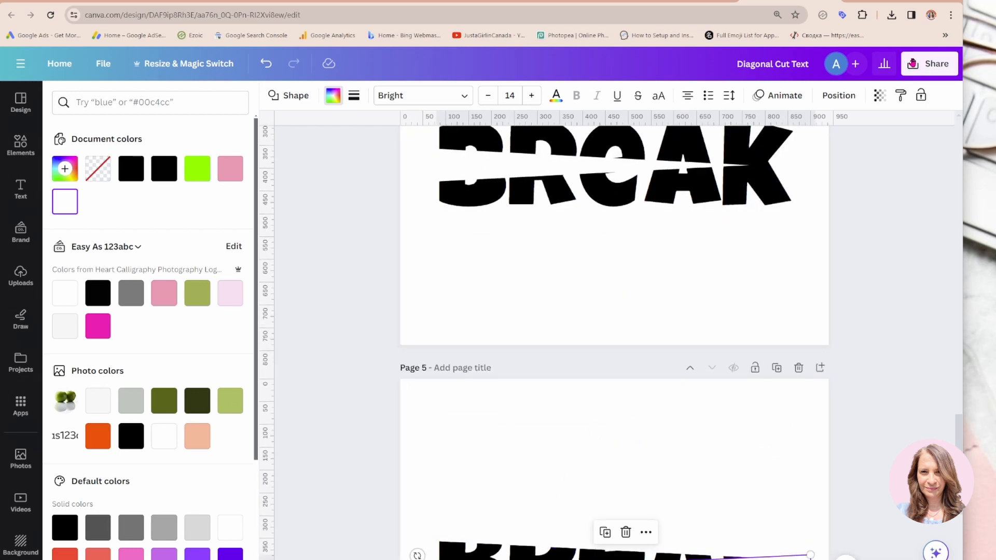
Via Share > Download, select only Page 4 and download it as a PNG
{"action": "left_click", "coordinate": [916, 66]}
{"action": "left_click", "coordinate": [794, 363]}
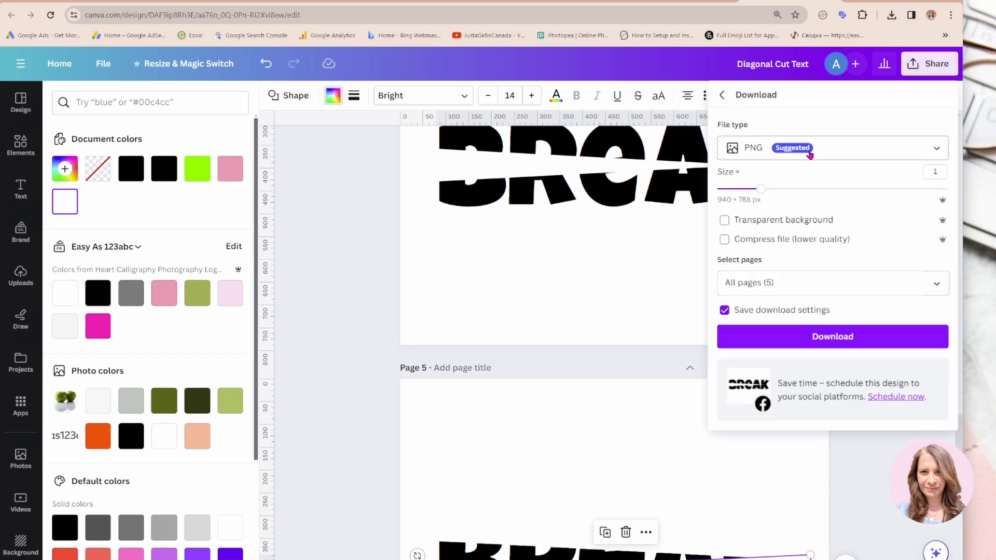
{"action": "left_click", "coordinate": [918, 282]}
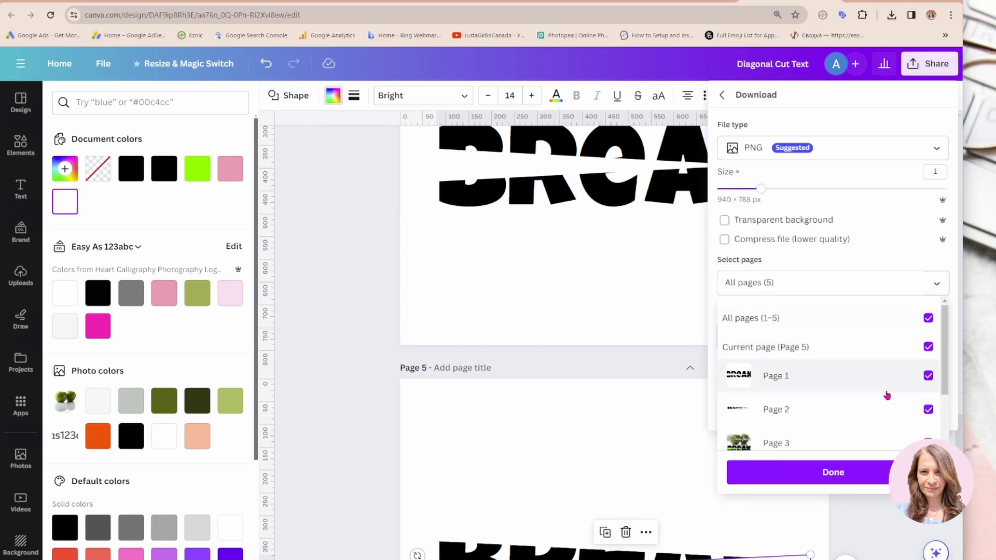
{"action": "left_click", "coordinate": [927, 318]}
{"action": "scroll", "coordinate": [894, 377], "scroll_direction": "down", "scroll_amount": 2}
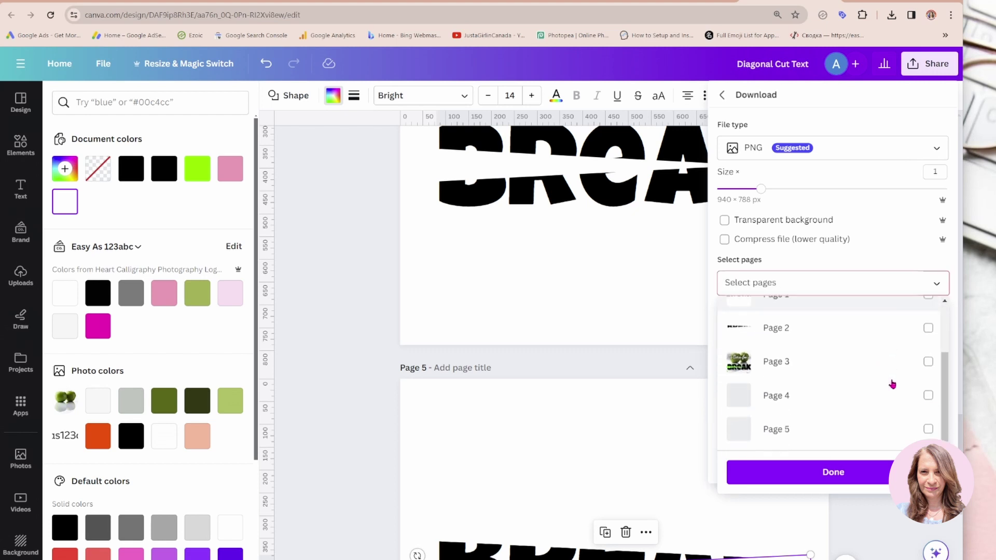
{"action": "left_click", "coordinate": [926, 397]}
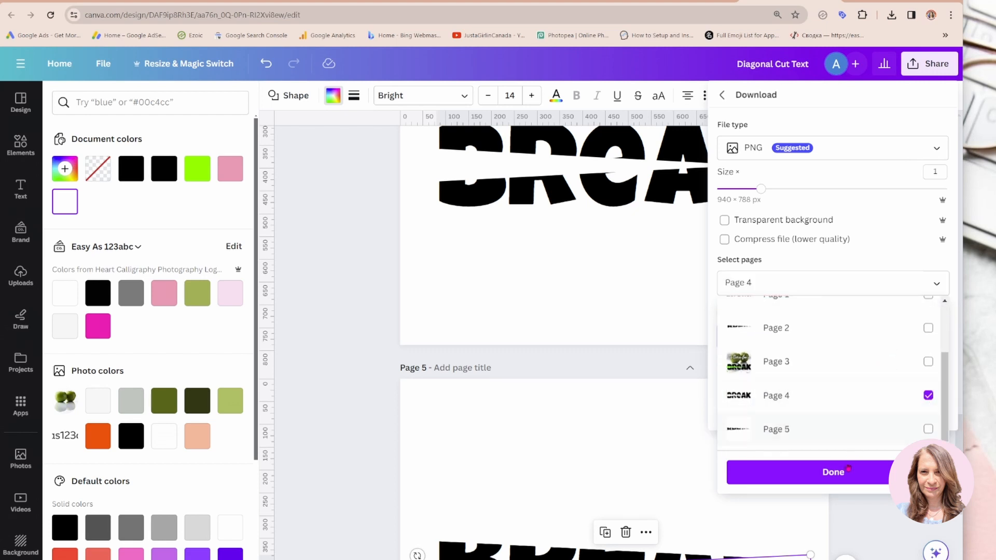
{"action": "left_click", "coordinate": [847, 472]}
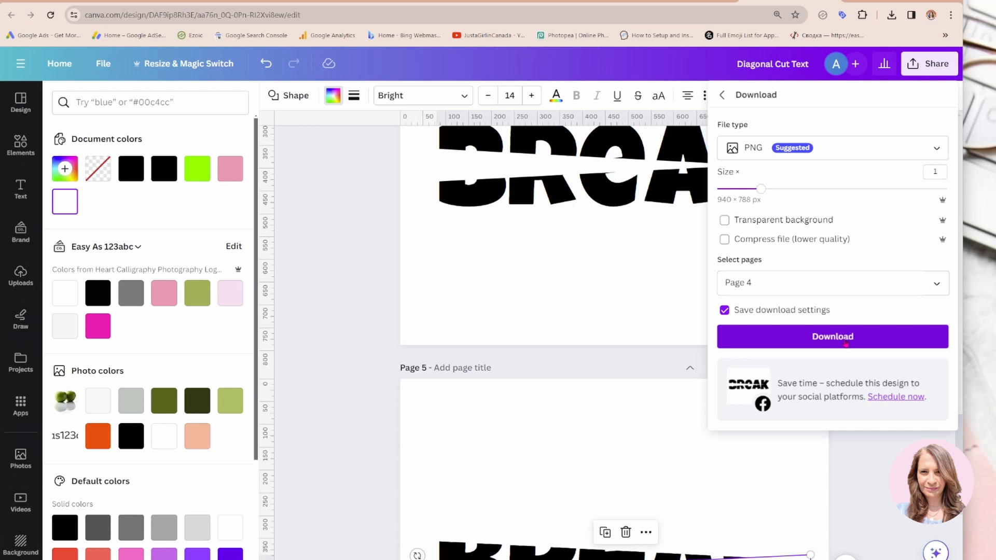
{"action": "left_click", "coordinate": [846, 337]}
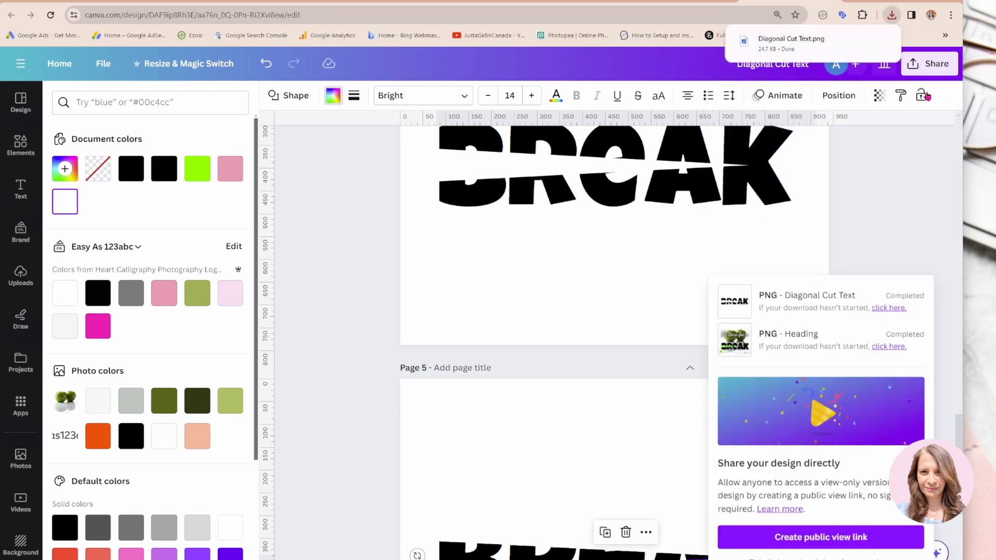
Repeat the download with only Page 5 selected, saving it as a second PNG
{"action": "left_click", "coordinate": [928, 66]}
{"action": "left_click", "coordinate": [929, 67]}
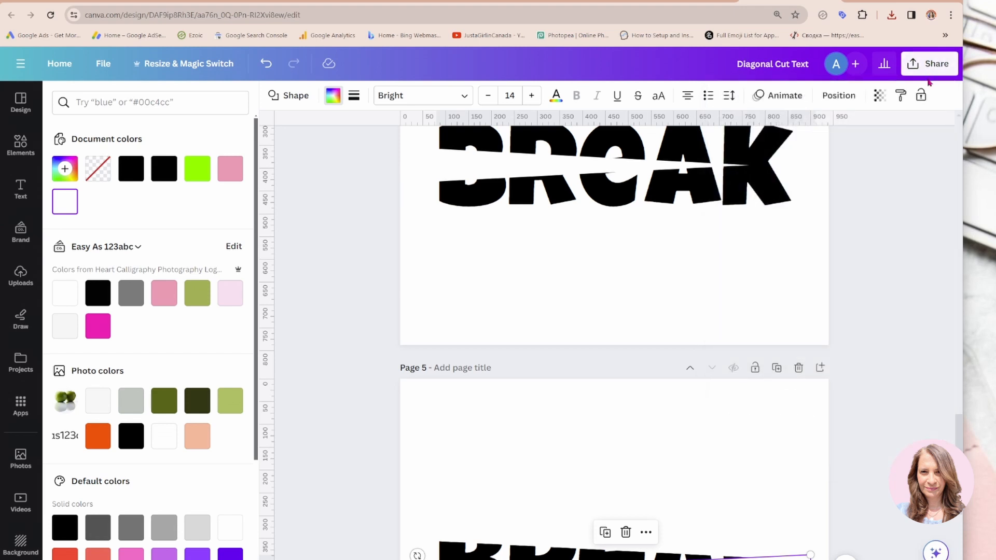
{"action": "left_click", "coordinate": [930, 65]}
{"action": "left_click", "coordinate": [807, 362]}
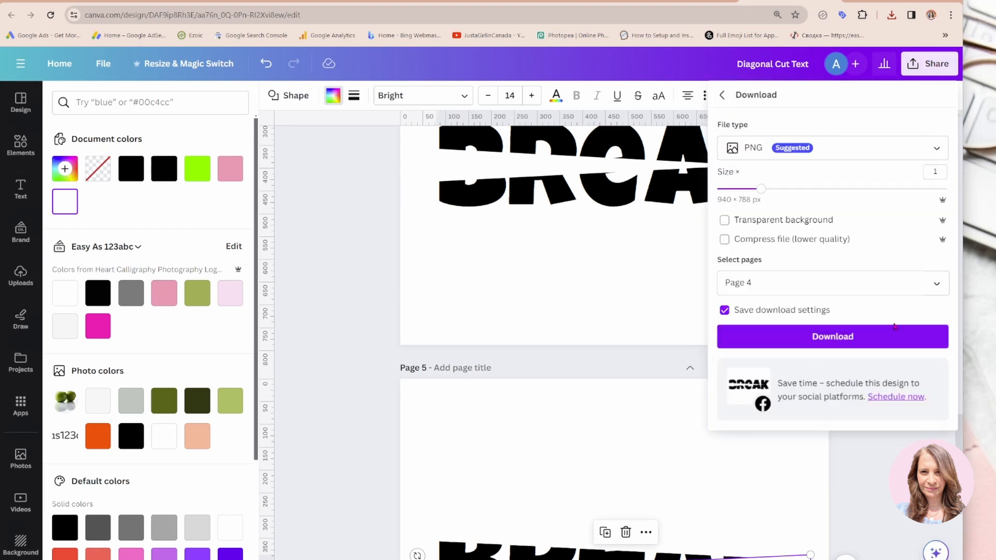
{"action": "left_click", "coordinate": [936, 282]}
{"action": "scroll", "coordinate": [929, 412], "scroll_direction": "down", "scroll_amount": 2}
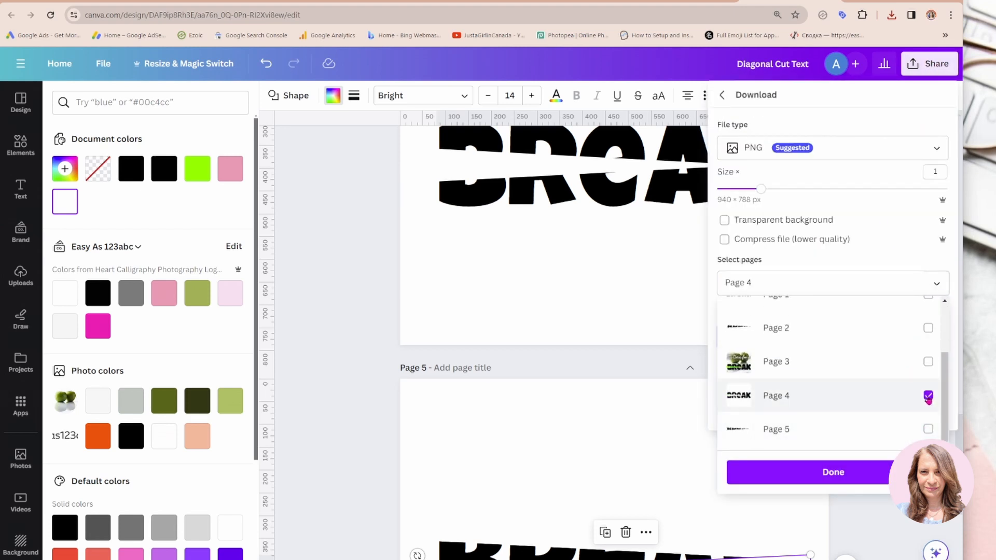
{"action": "left_click", "coordinate": [927, 395]}
{"action": "left_click", "coordinate": [928, 430]}
{"action": "left_click", "coordinate": [864, 471]}
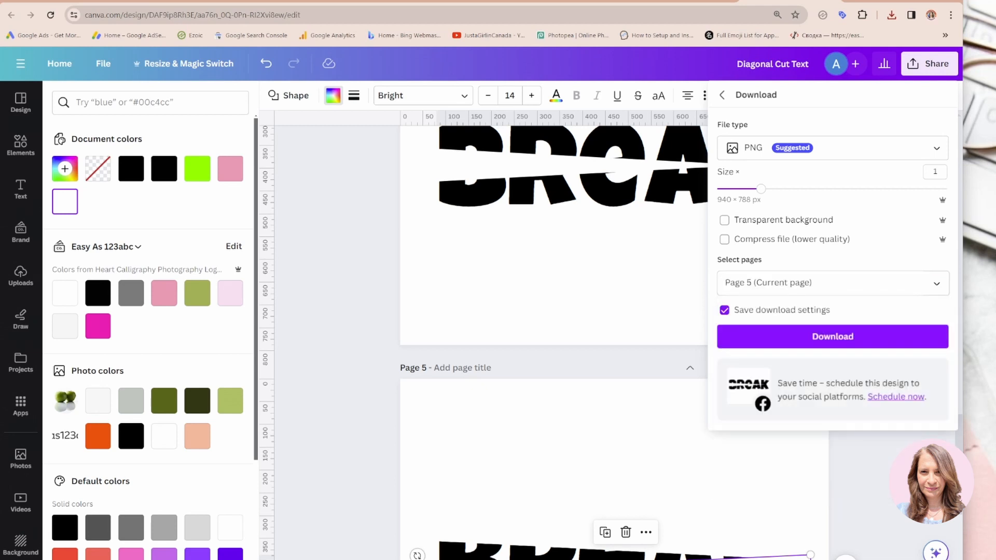
{"action": "left_click", "coordinate": [875, 335]}
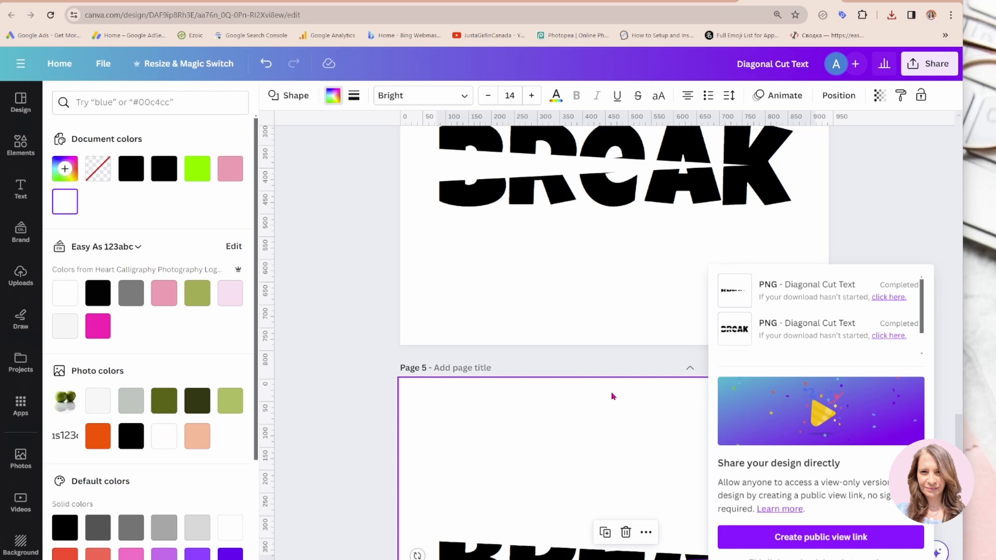
{"action": "scroll", "coordinate": [612, 397], "scroll_direction": "down", "scroll_amount": 3}
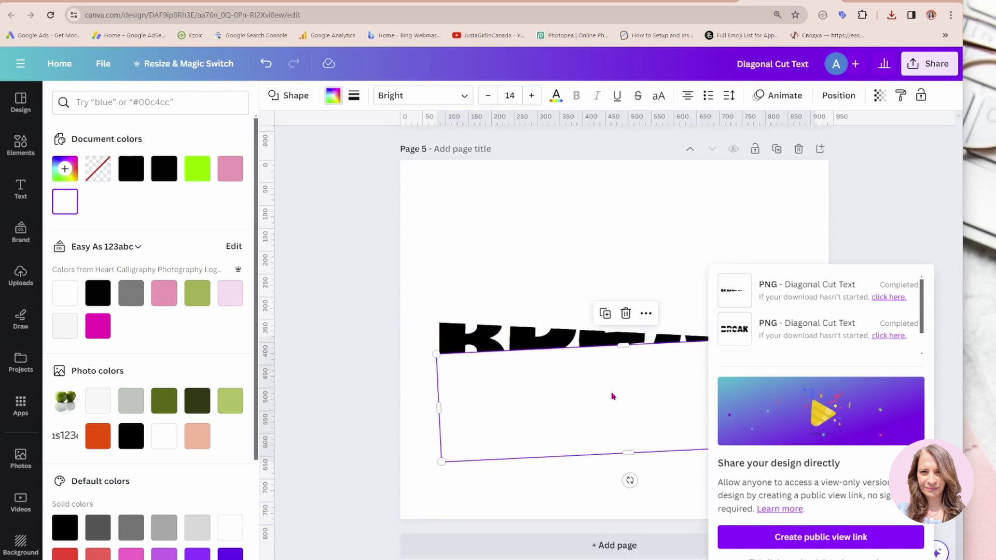
Add a blank Page 6 and drag both downloaded BREAK PNGs from Chrome's downloads onto it
{"action": "left_click", "coordinate": [568, 550]}
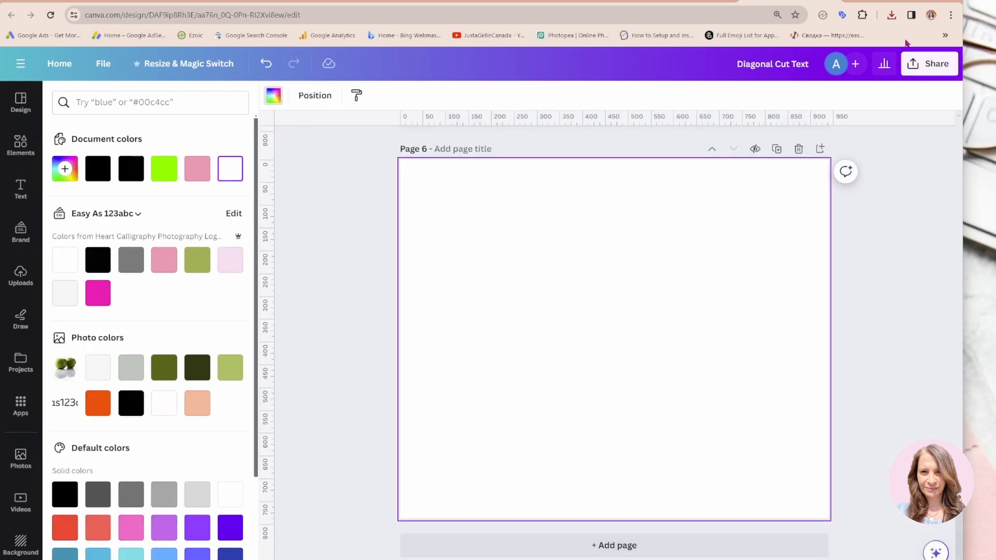
{"action": "left_click", "coordinate": [892, 14]}
{"action": "left_click_drag", "start_coordinate": [806, 67], "coordinate": [652, 319]}
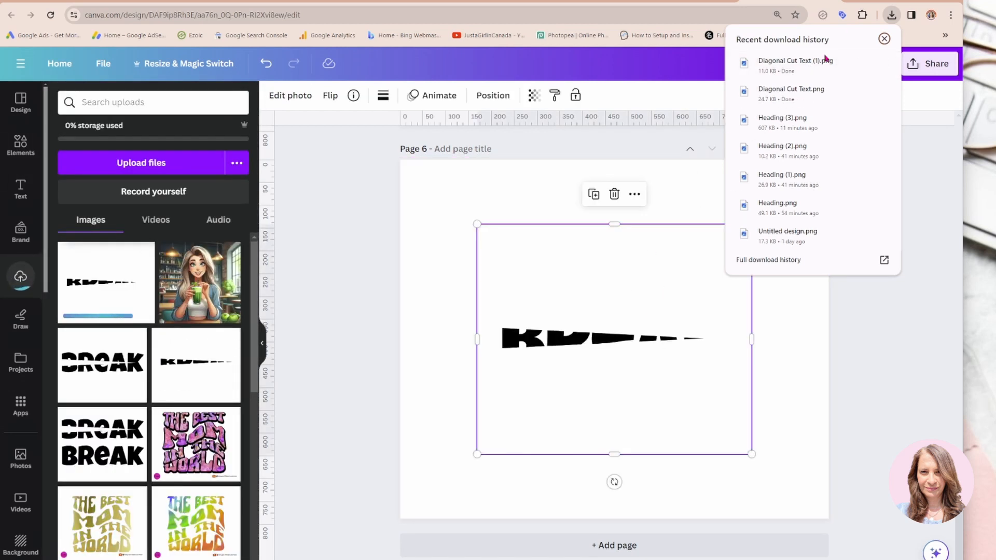
{"action": "left_click_drag", "start_coordinate": [795, 92], "coordinate": [633, 409]}
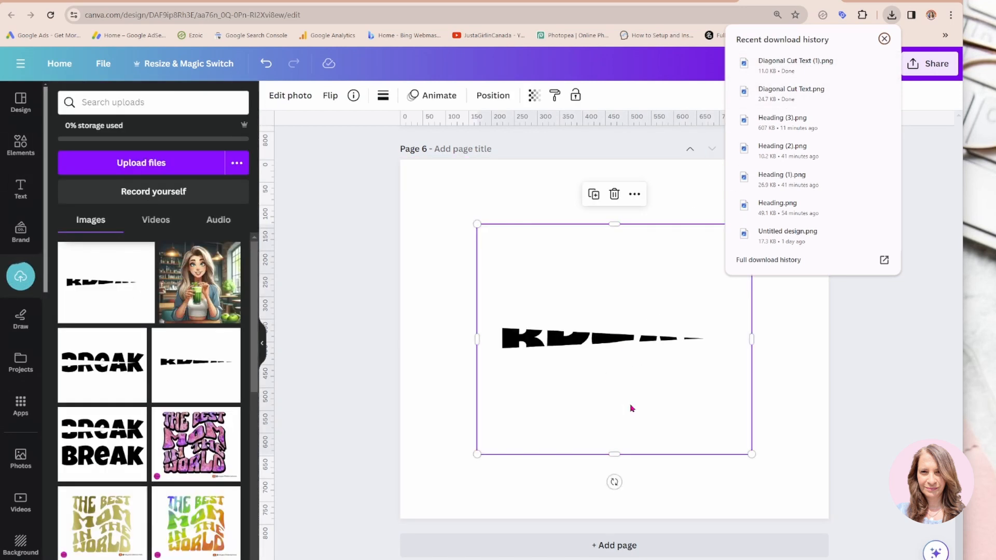
Arrange the sliced BREAK image above with its bottom-strip piece just below it
{"action": "left_click_drag", "start_coordinate": [577, 296], "coordinate": [578, 354]}
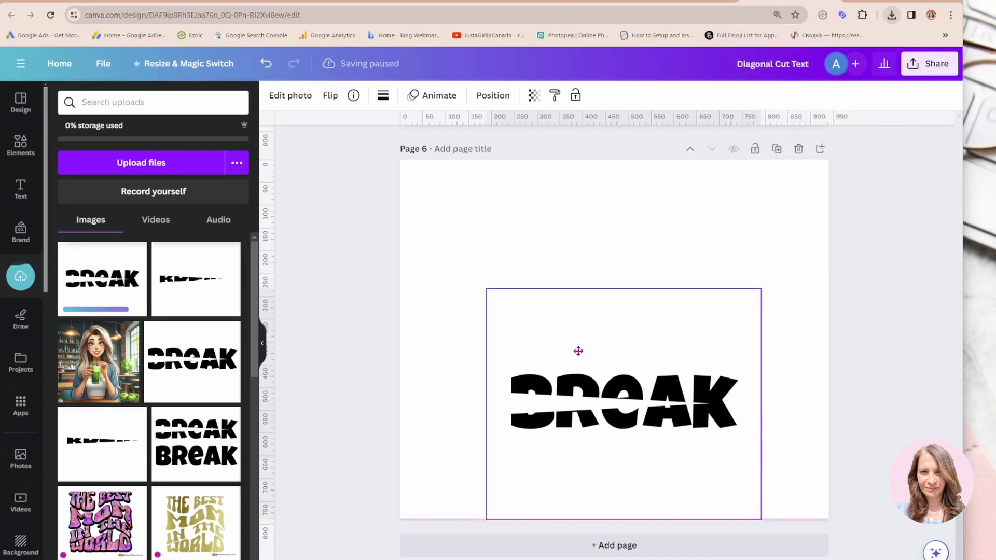
{"action": "left_click", "coordinate": [449, 333]}
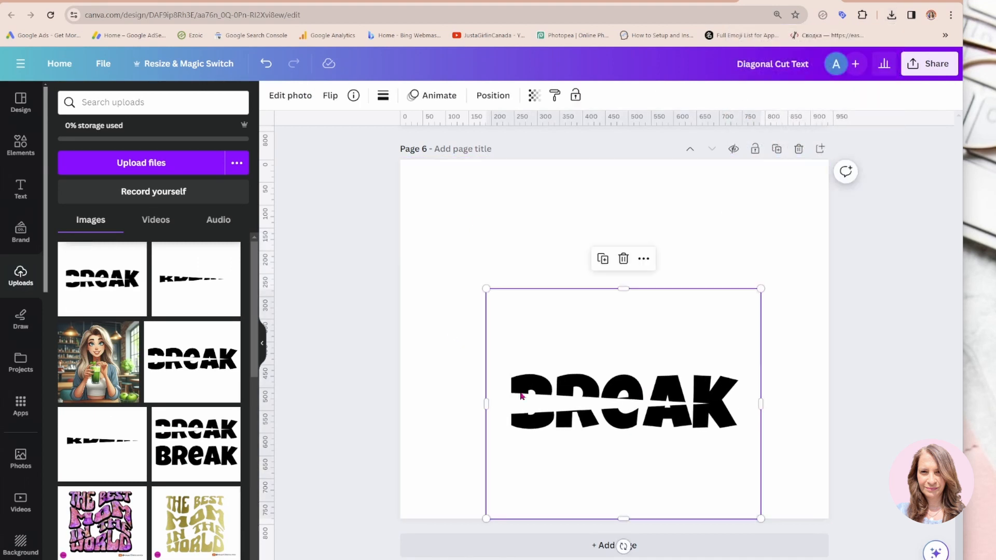
{"action": "left_click_drag", "start_coordinate": [615, 307], "coordinate": [698, 187]}
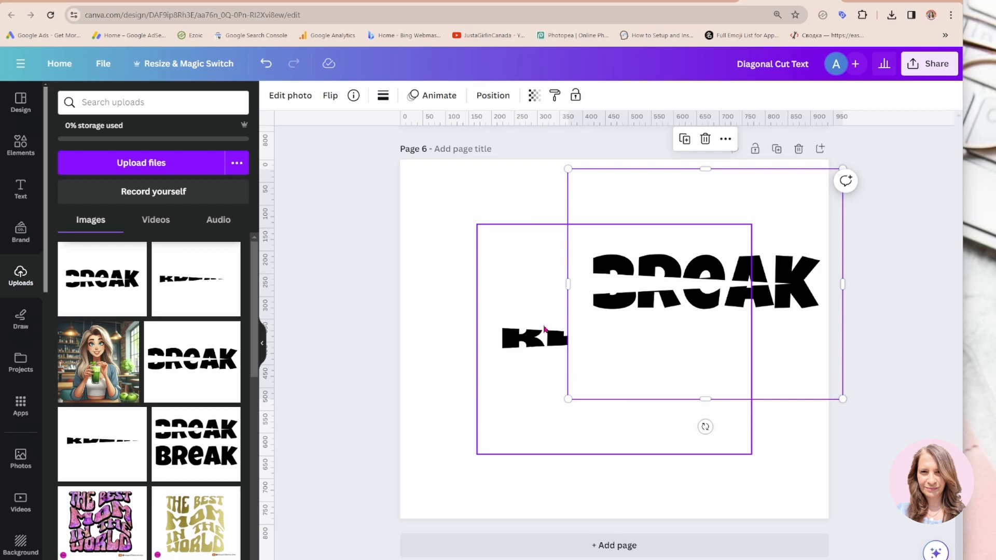
{"action": "left_click_drag", "start_coordinate": [518, 341], "coordinate": [480, 424]}
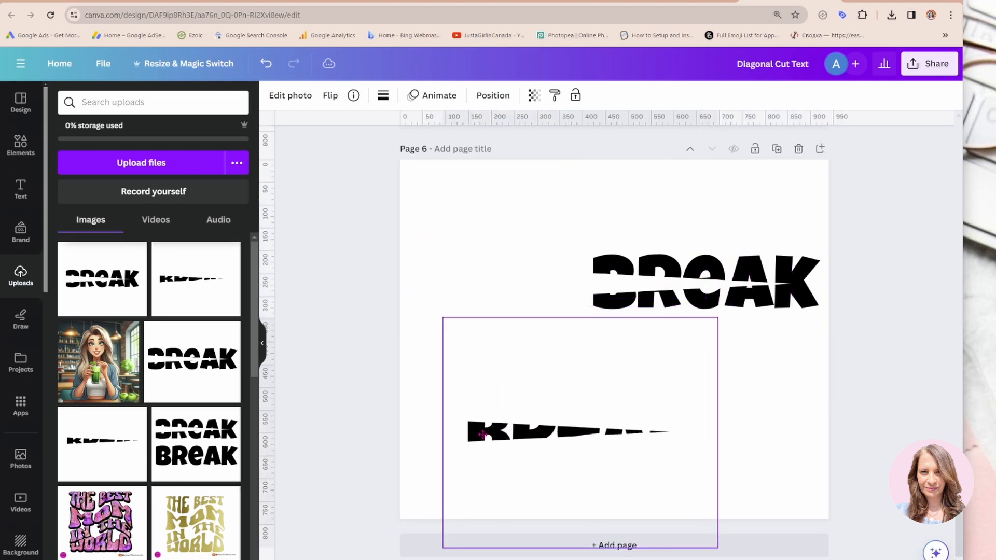
{"action": "left_click_drag", "start_coordinate": [740, 268], "coordinate": [625, 279]}
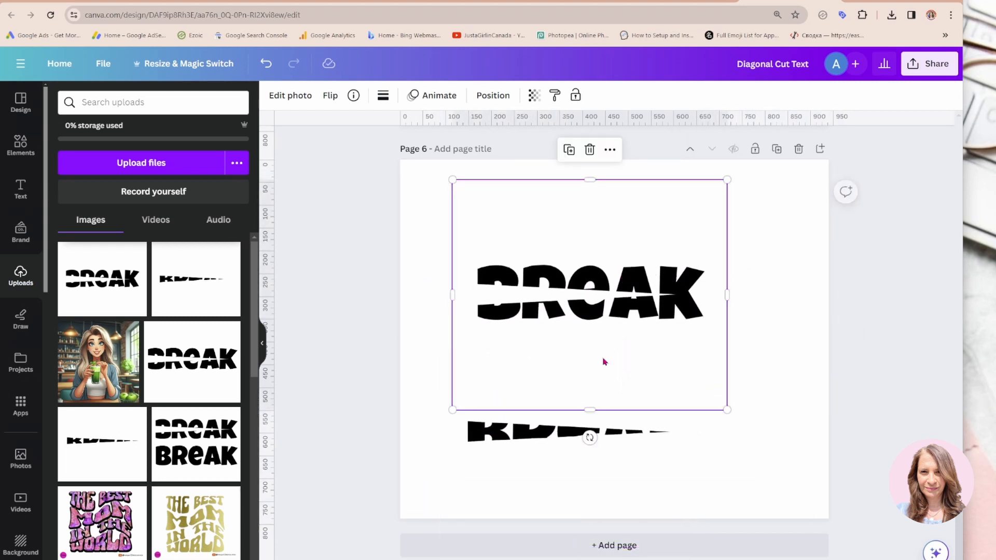
{"action": "left_click_drag", "start_coordinate": [589, 442], "coordinate": [616, 455]}
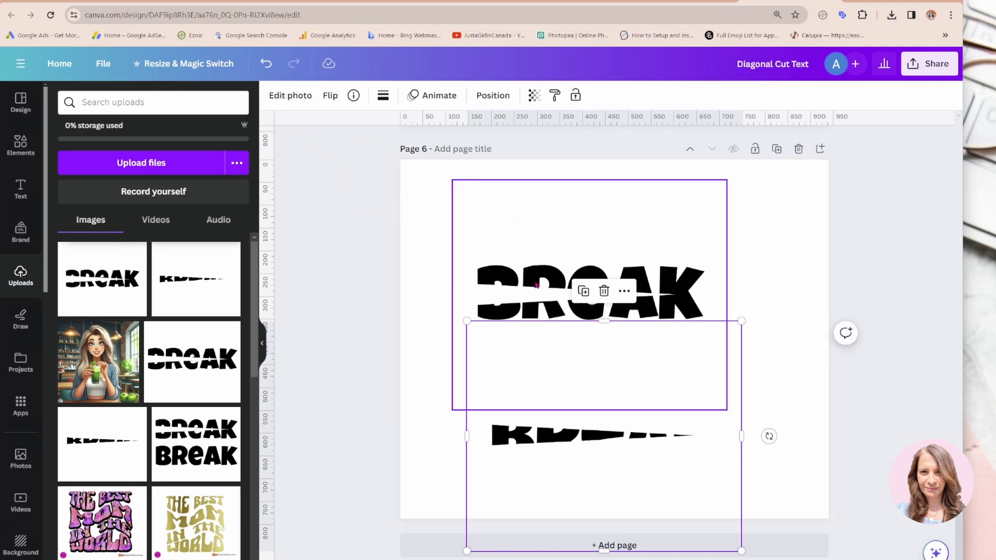
Remove the white background from the BREAK word image with BG Remover
{"action": "left_click", "coordinate": [536, 285]}
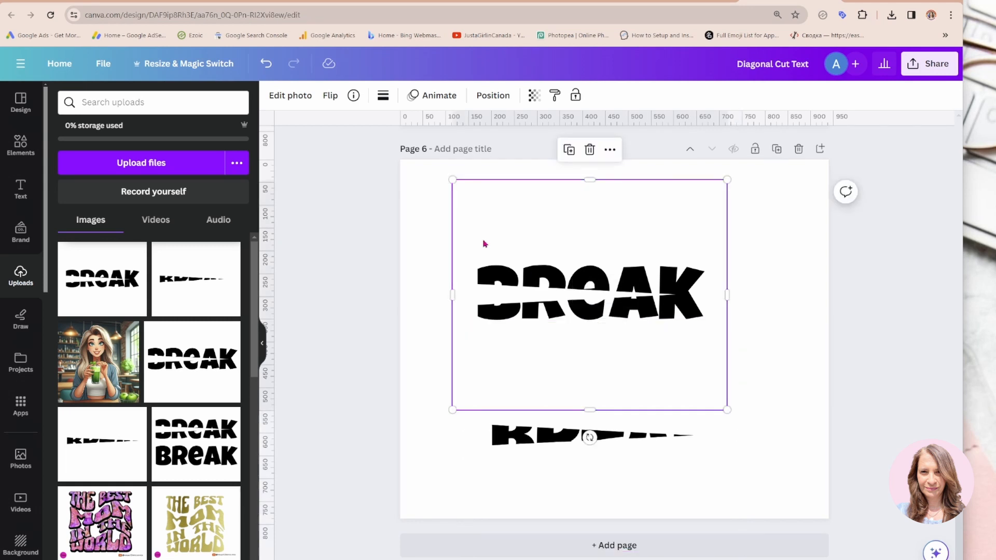
{"action": "left_click", "coordinate": [285, 103]}
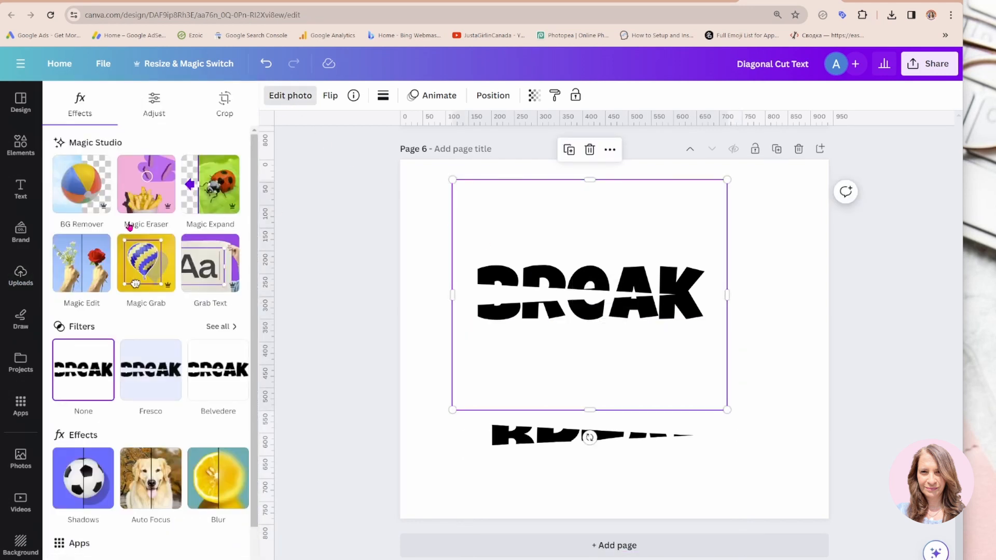
{"action": "left_click", "coordinate": [80, 198]}
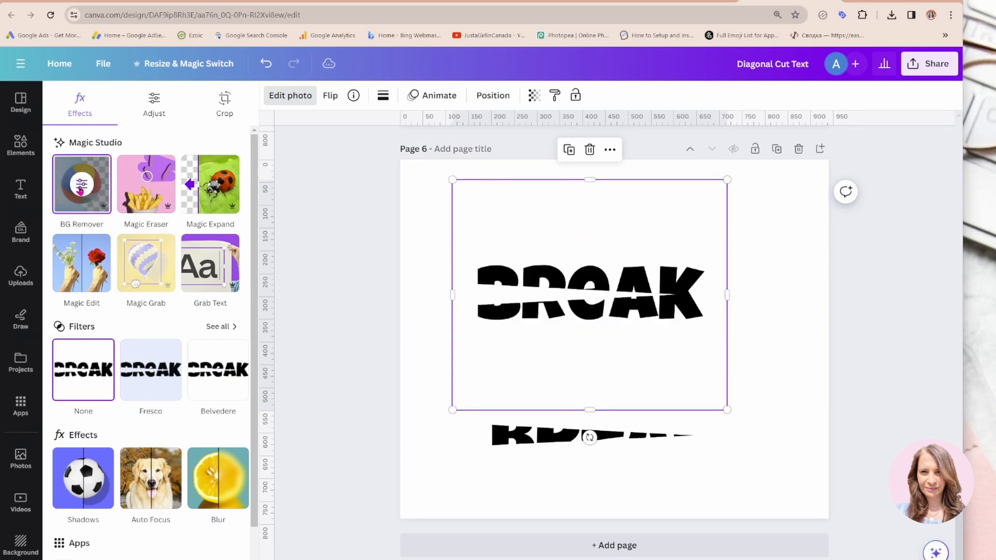
{"action": "left_click", "coordinate": [80, 187]}
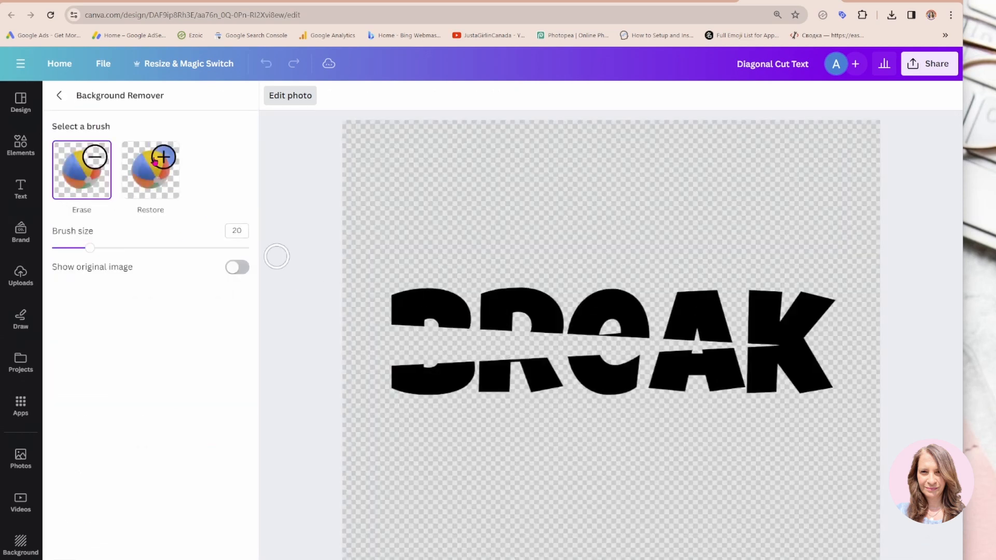
{"action": "left_click", "coordinate": [59, 95]}
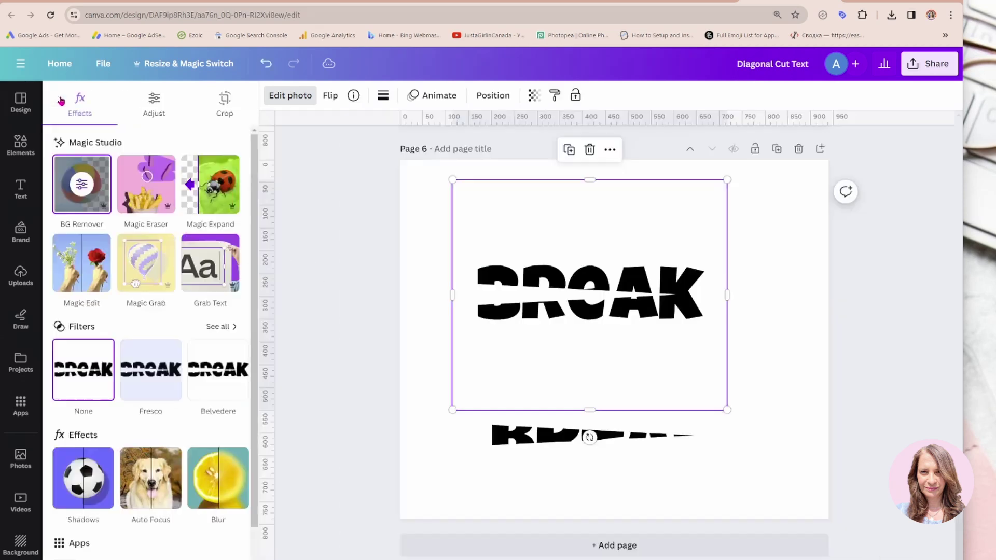
Remove the white background from the cut stripe piece as well
{"action": "left_click", "coordinate": [537, 445]}
{"action": "left_click", "coordinate": [87, 195]}
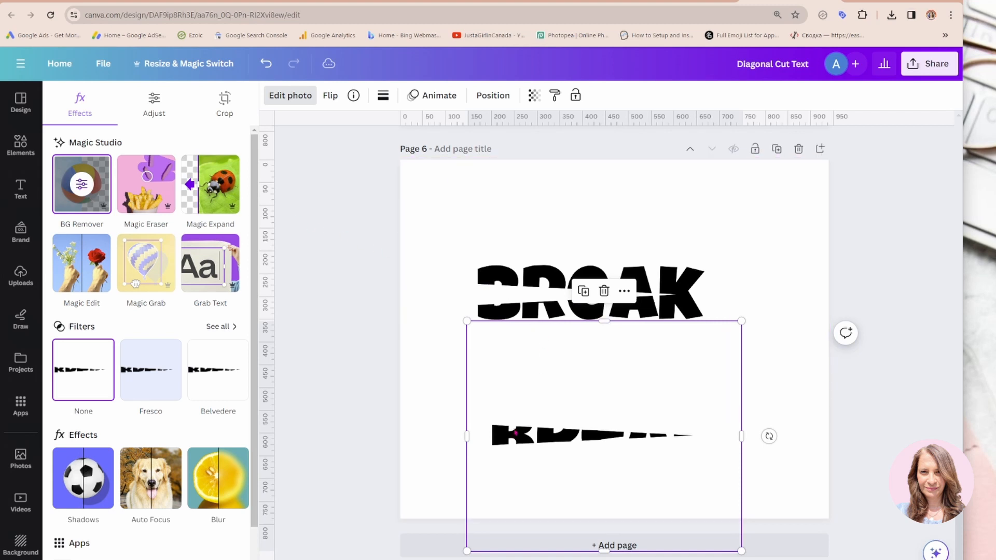
Position the stripe piece over the BREAK word, aligned with the guides
{"action": "left_click_drag", "start_coordinate": [515, 439], "coordinate": [473, 295]}
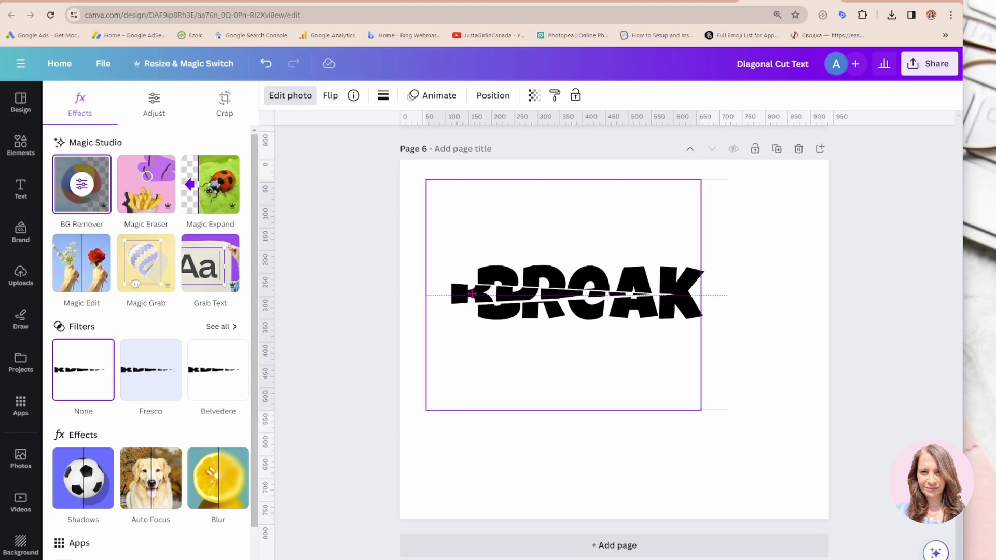
{"action": "left_click_drag", "start_coordinate": [472, 294], "coordinate": [492, 293]}
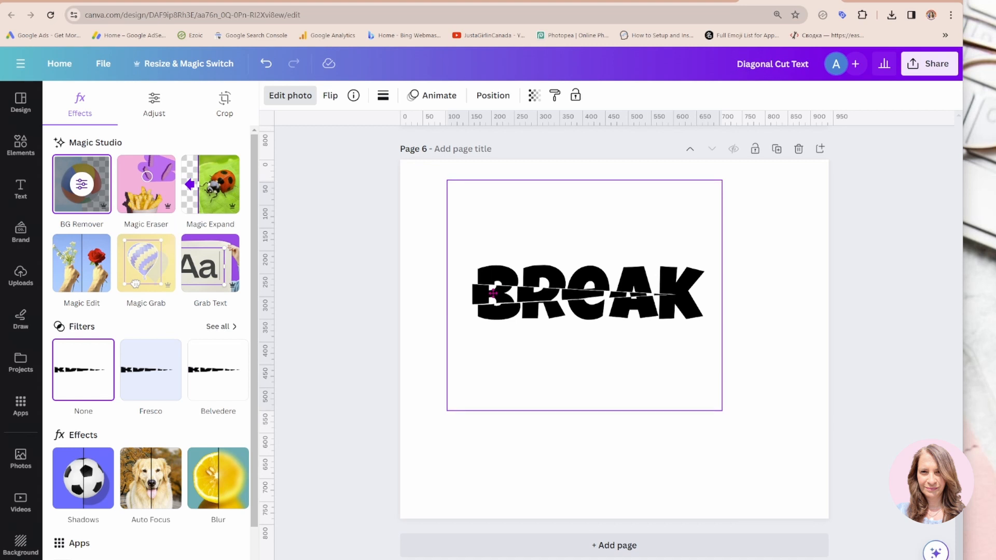
{"action": "left_click_drag", "start_coordinate": [491, 293], "coordinate": [490, 293]}
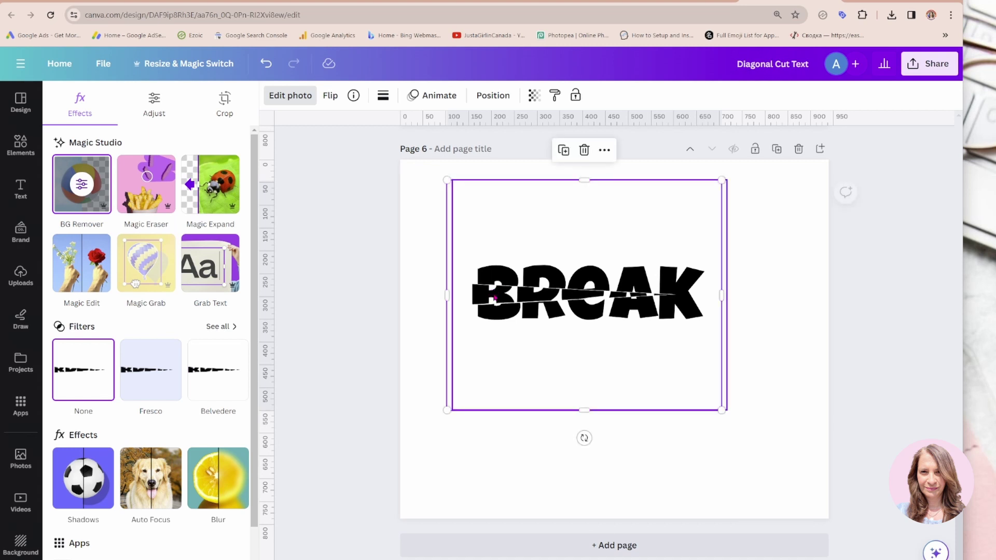
Lower the stripe's transparency to semi-transparent, then marquee-select both pieces together
{"action": "left_click", "coordinate": [533, 95]}
{"action": "left_click_drag", "start_coordinate": [536, 145], "coordinate": [499, 152]}
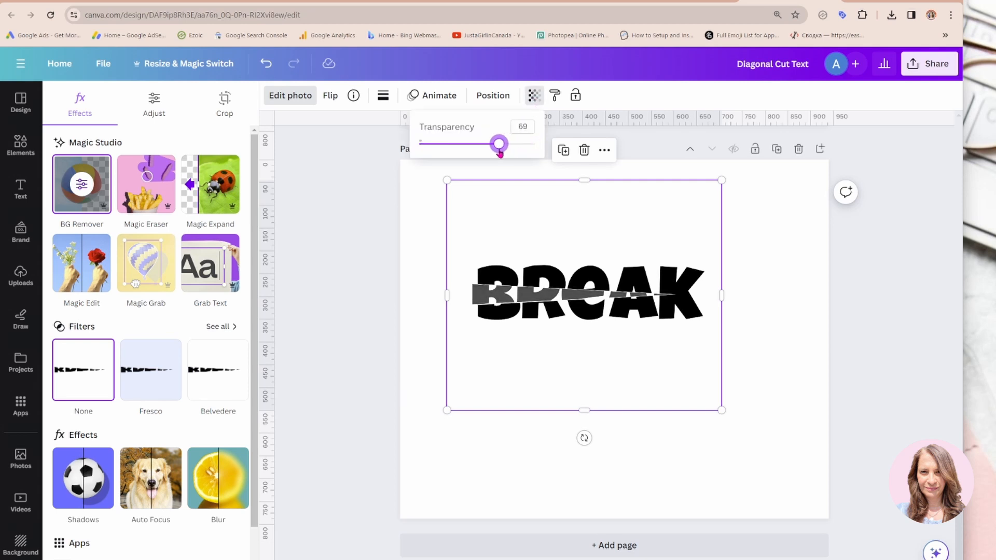
{"action": "left_click", "coordinate": [424, 224]}
{"action": "mouse_move", "coordinate": [423, 218]}
{"action": "left_mouse_down"}
{"action": "mouse_move", "coordinate": [712, 387]}
{"action": "mouse_move", "coordinate": [780, 467]}
{"action": "mouse_move", "coordinate": [807, 478]}
{"action": "left_mouse_up"}
Nudge the grey strip layer into alignment and slightly enlarge the BREAK image
{"action": "left_click", "coordinate": [450, 328]}
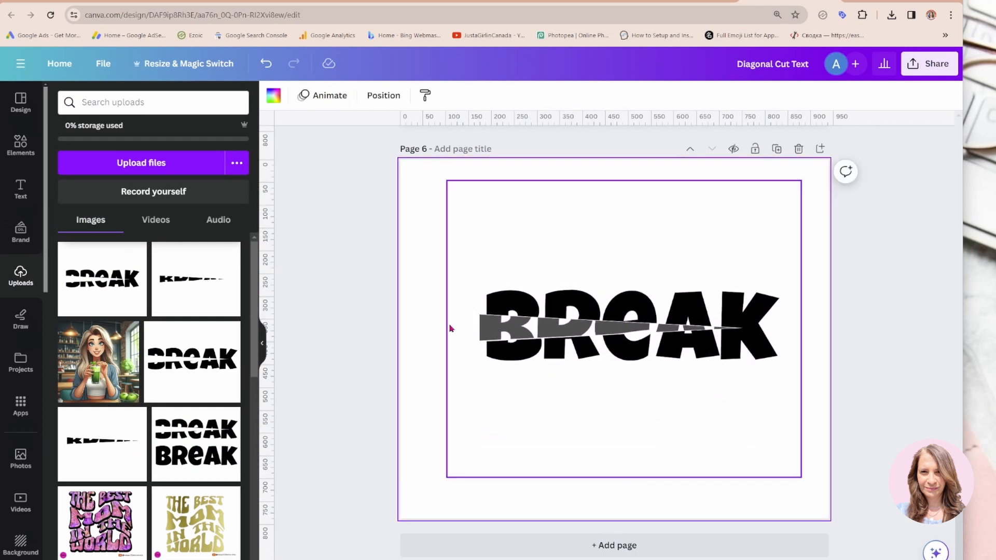
{"action": "left_click", "coordinate": [478, 331]}
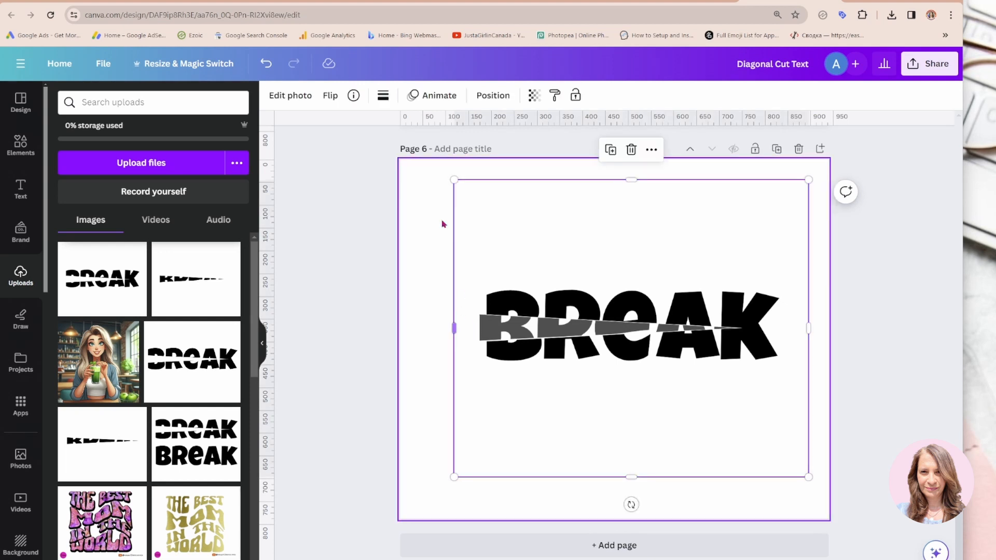
{"action": "left_click", "coordinate": [493, 95]}
{"action": "left_click", "coordinate": [199, 219]}
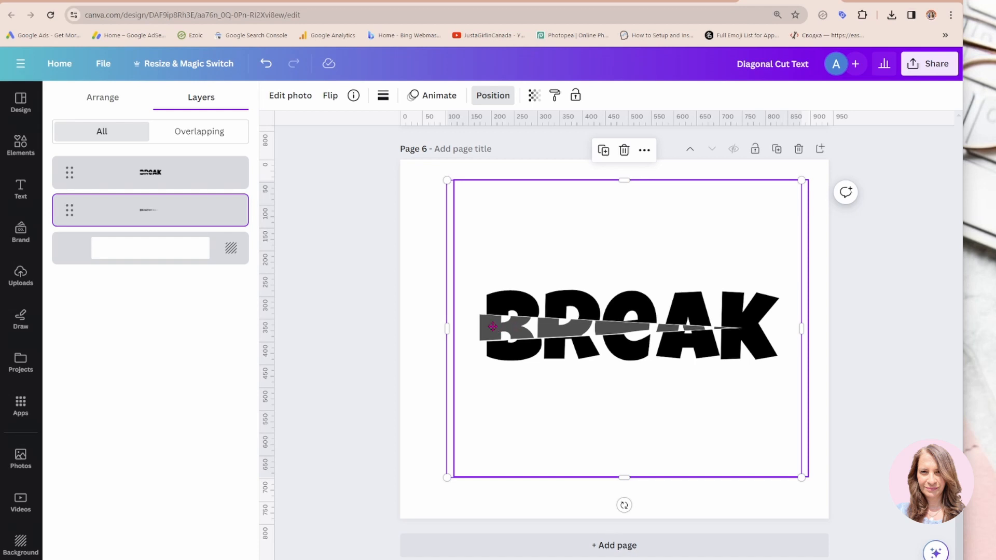
{"action": "left_click_drag", "start_coordinate": [492, 326], "coordinate": [497, 326]}
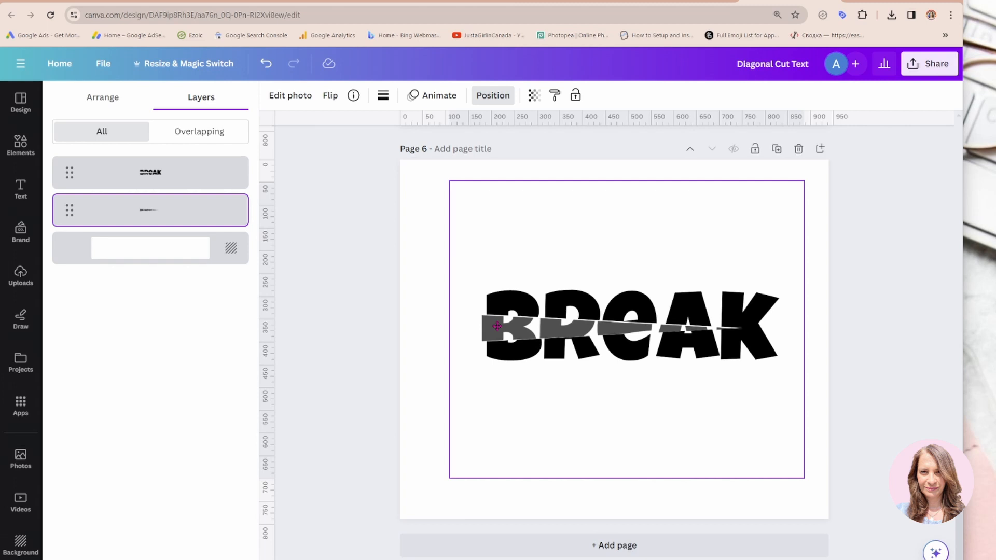
{"action": "left_click", "coordinate": [156, 172]}
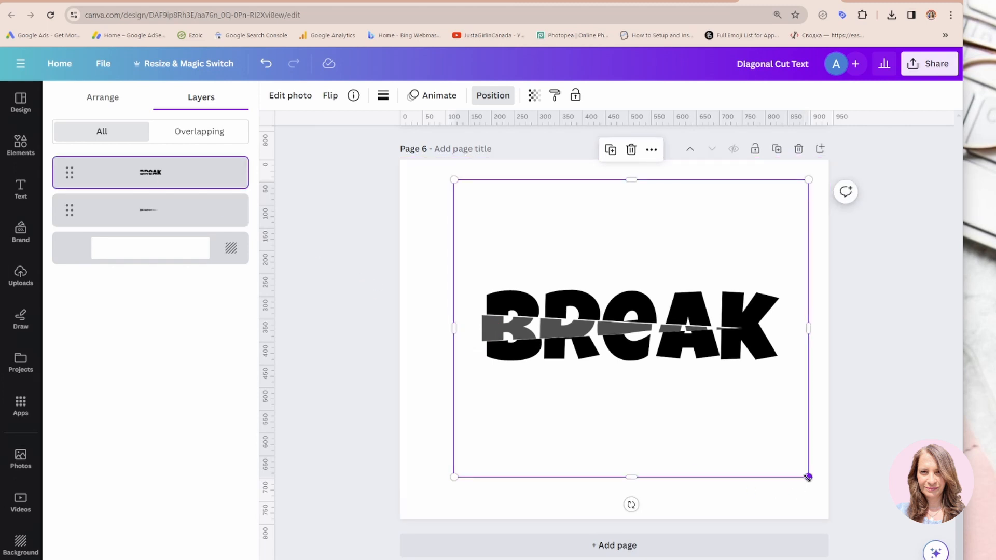
{"action": "left_click_drag", "start_coordinate": [808, 477], "coordinate": [827, 494]}
Move both BREAK pieces together to the centre of the page
{"action": "left_click", "coordinate": [423, 374]}
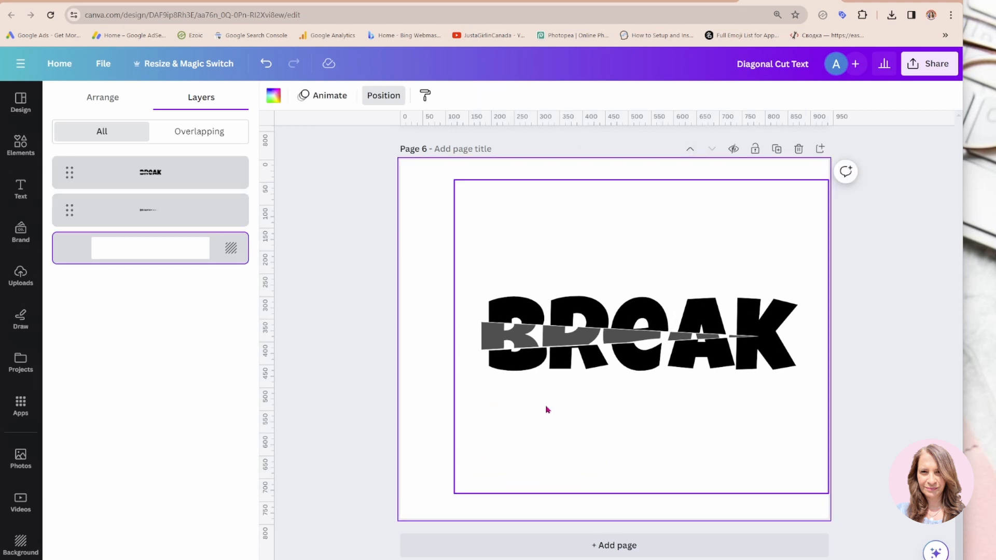
{"action": "left_click_drag", "start_coordinate": [429, 384], "coordinate": [557, 403]}
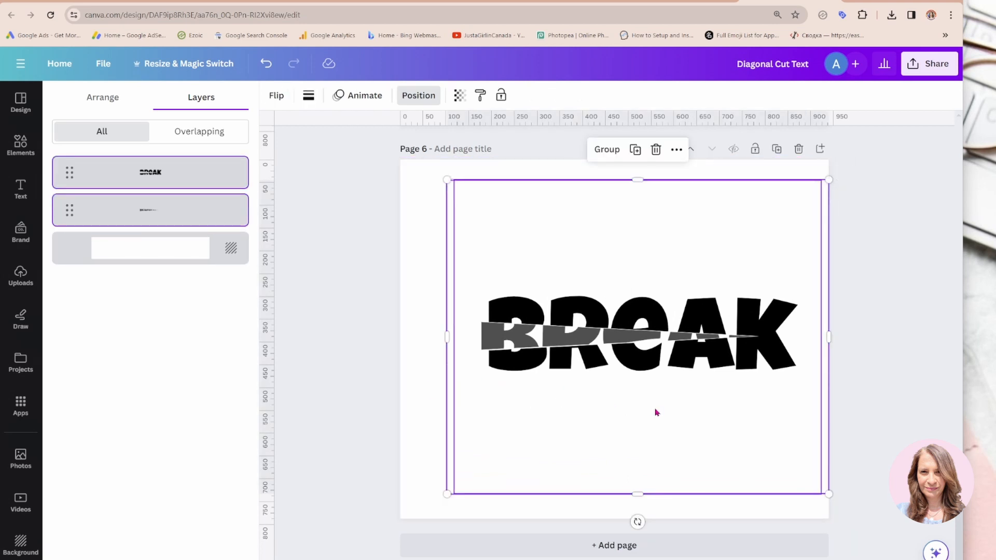
{"action": "left_click_drag", "start_coordinate": [655, 413], "coordinate": [633, 407]}
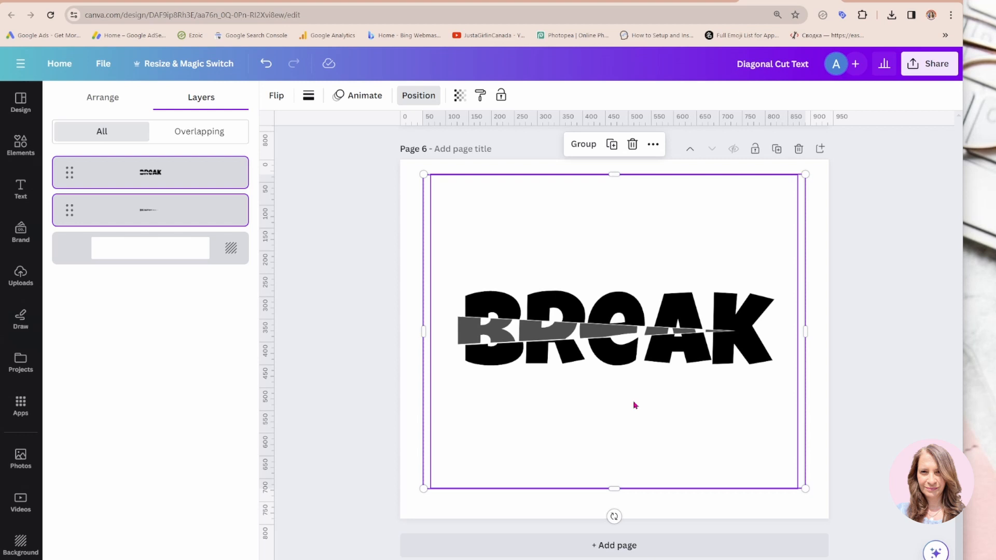
{"action": "left_click", "coordinate": [418, 314]}
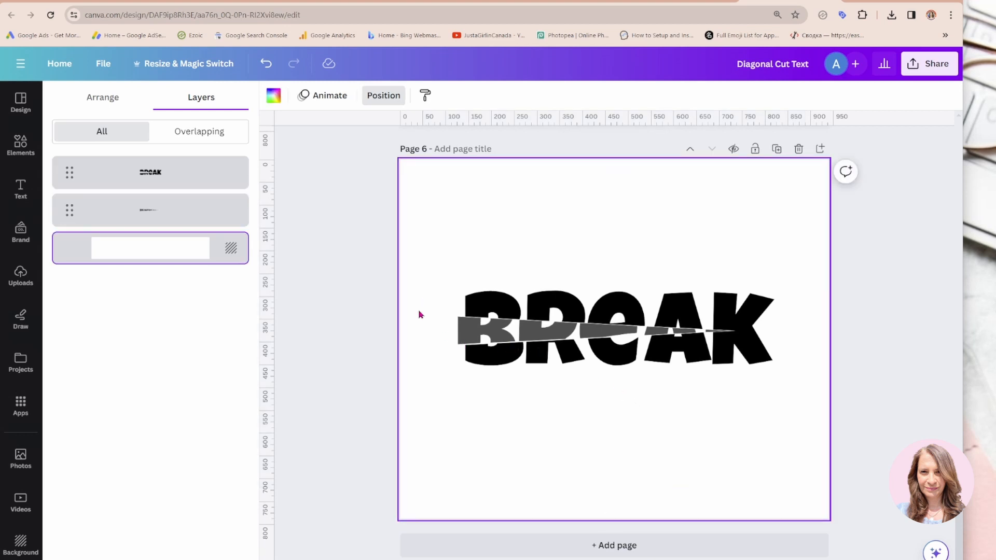
Set the insert strip's transparency back to 100 so it shows solid black
{"action": "left_click", "coordinate": [431, 330]}
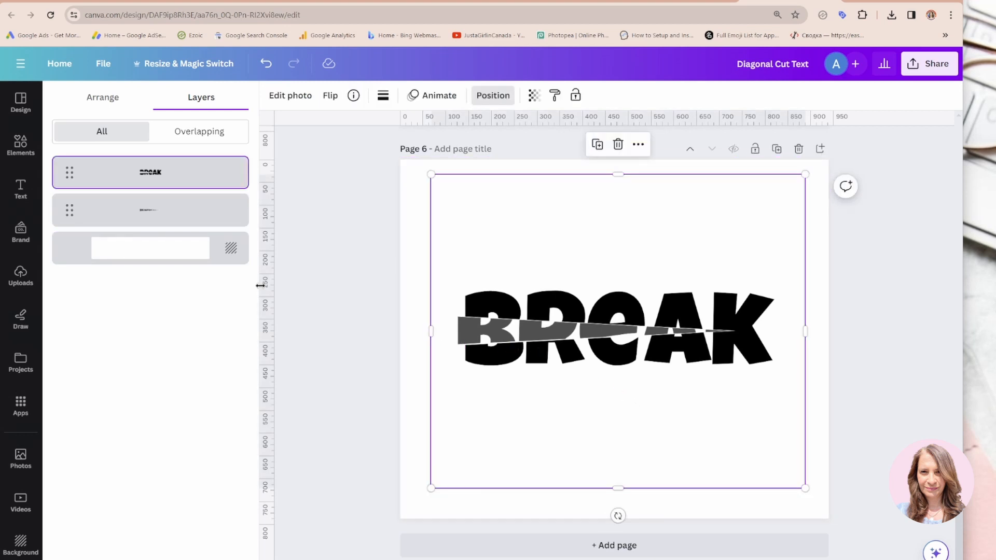
{"action": "left_click", "coordinate": [189, 215]}
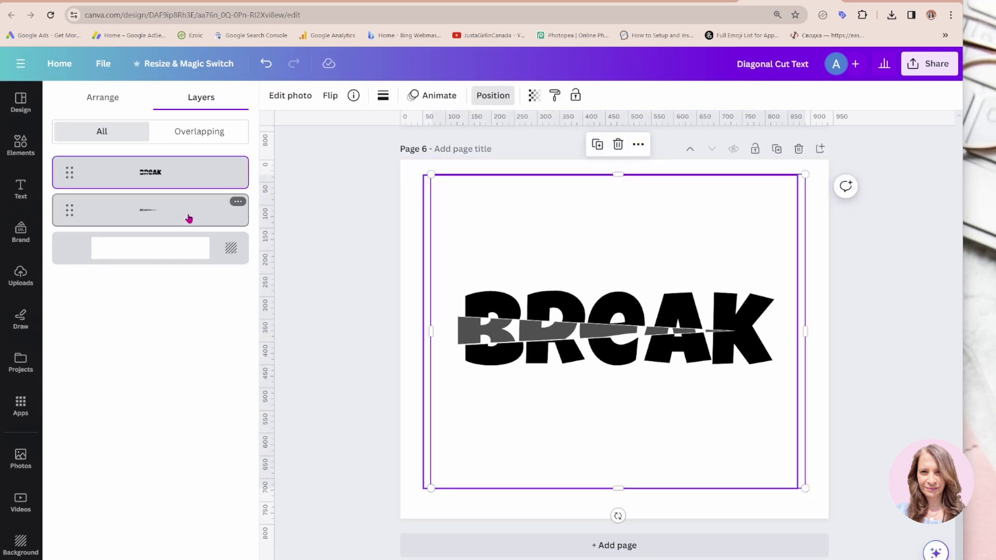
{"action": "left_click", "coordinate": [533, 95]}
{"action": "left_click_drag", "start_coordinate": [502, 148], "coordinate": [546, 151]}
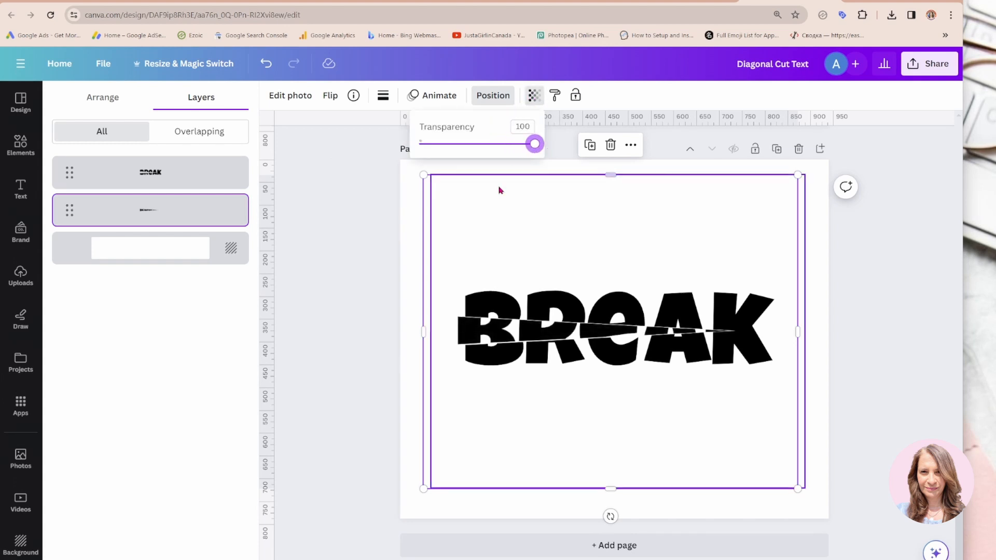
{"action": "left_click", "coordinate": [416, 291]}
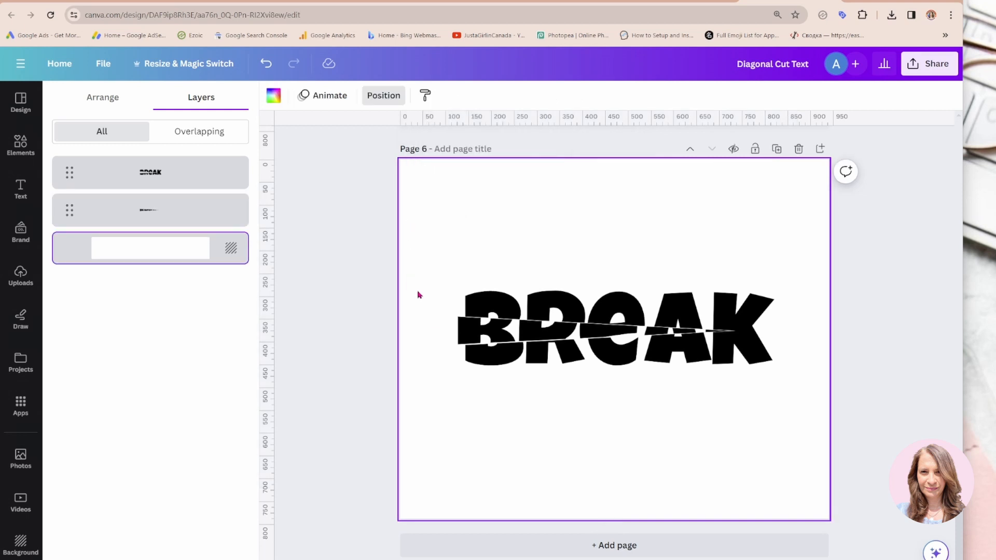
Apply the Sea Blue Duotone preset to the insert strip piece
{"action": "left_click", "coordinate": [191, 223]}
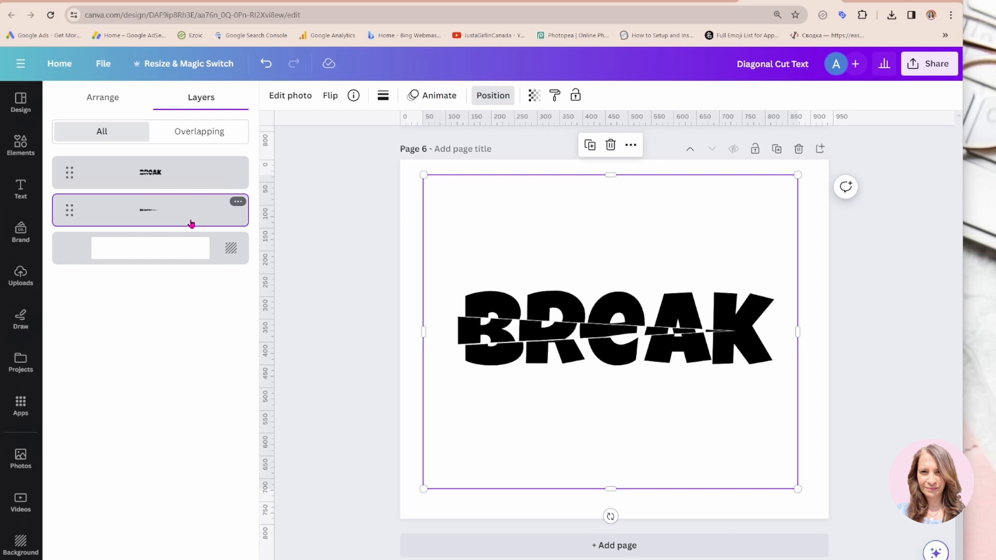
{"action": "left_click", "coordinate": [284, 98]}
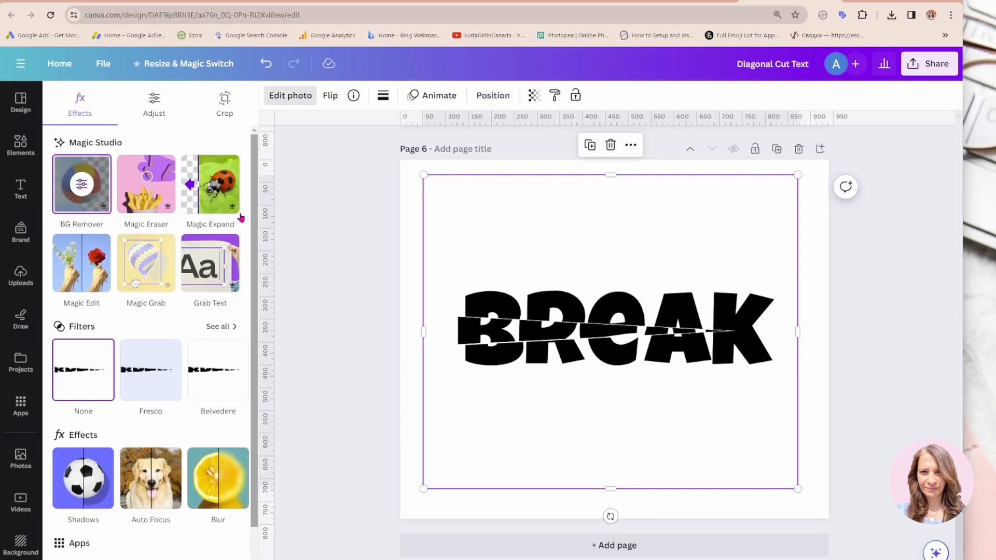
{"action": "left_click", "coordinate": [232, 480]}
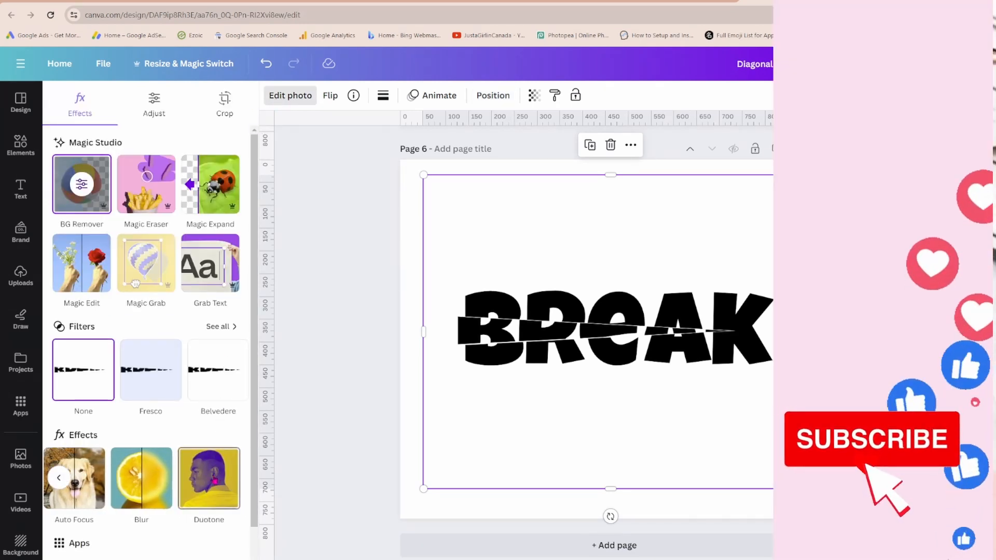
{"action": "left_click", "coordinate": [208, 477]}
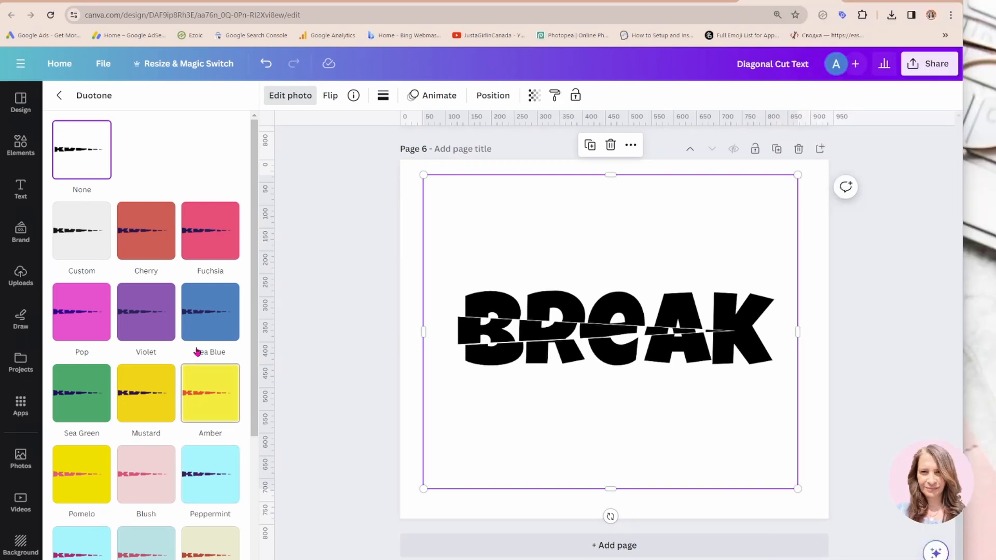
{"action": "left_click", "coordinate": [206, 313]}
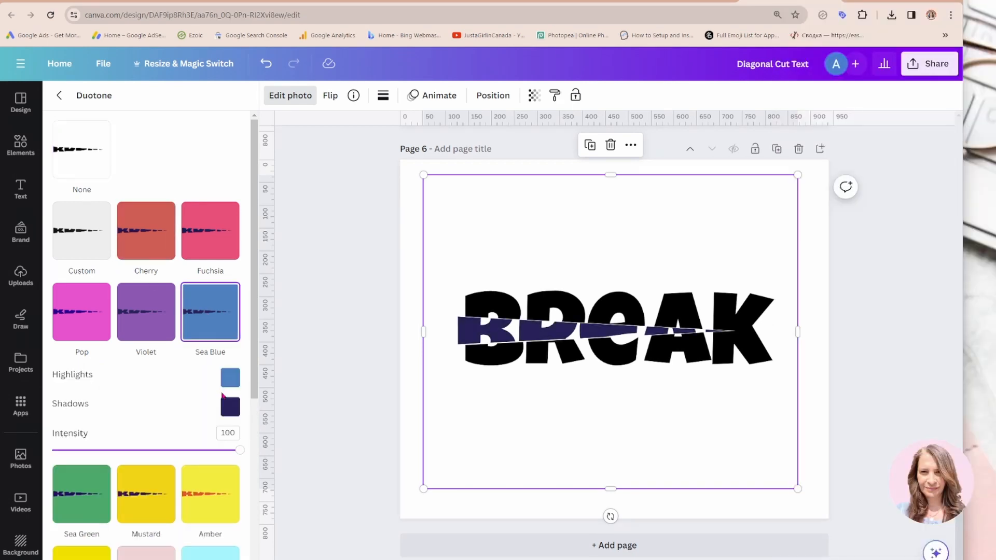
Change the strip's Duotone shadow colour to bright blue #0009FA
{"action": "left_click", "coordinate": [227, 409]}
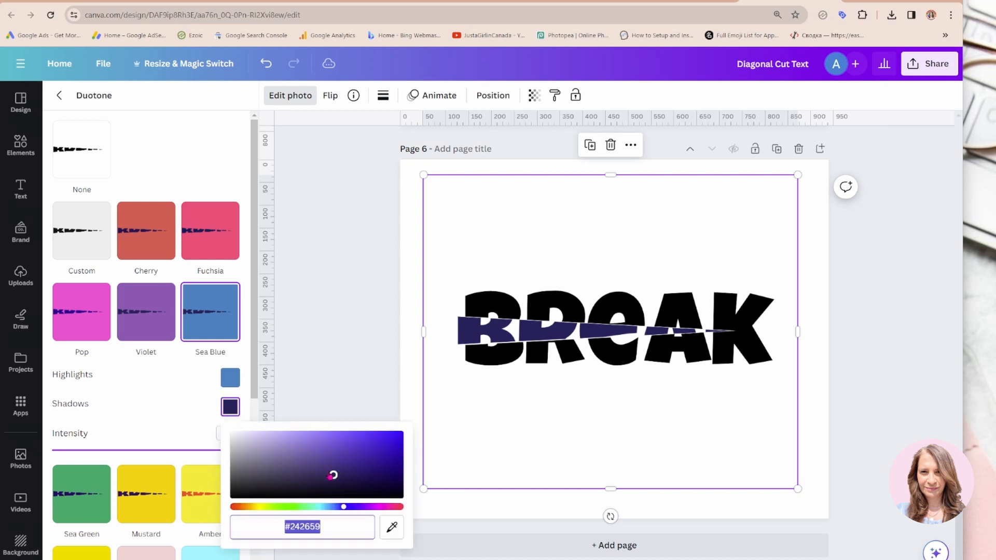
{"action": "left_click_drag", "start_coordinate": [334, 476], "coordinate": [410, 437]}
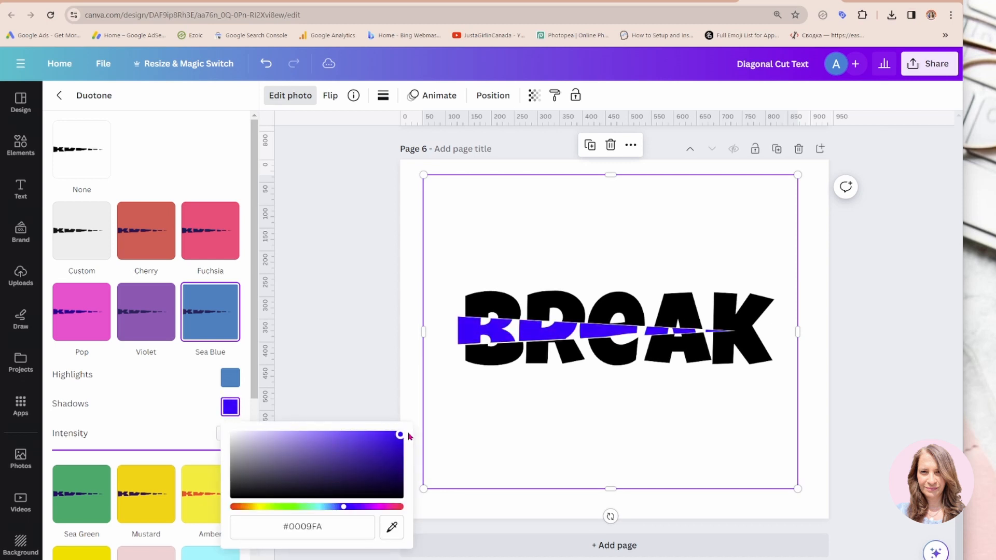
{"action": "left_click", "coordinate": [411, 403]}
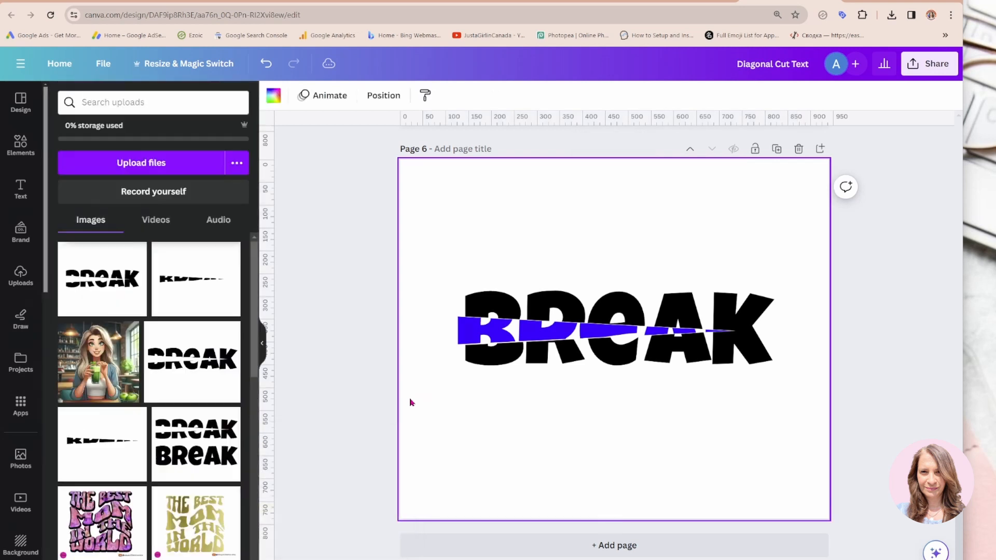
Apply the Fuchsia Duotone preset to the outer BREAK letters image
{"action": "left_click", "coordinate": [378, 98]}
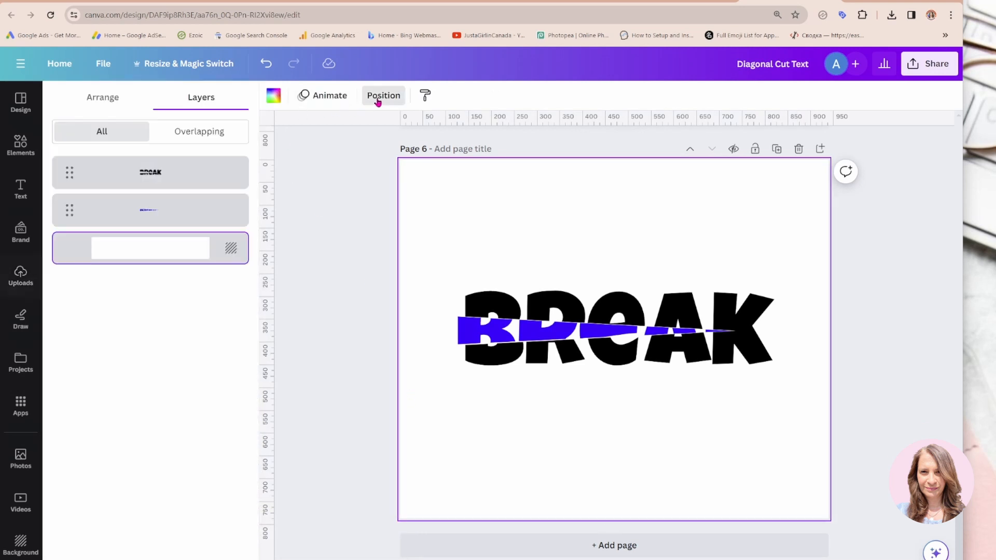
{"action": "left_click", "coordinate": [183, 180]}
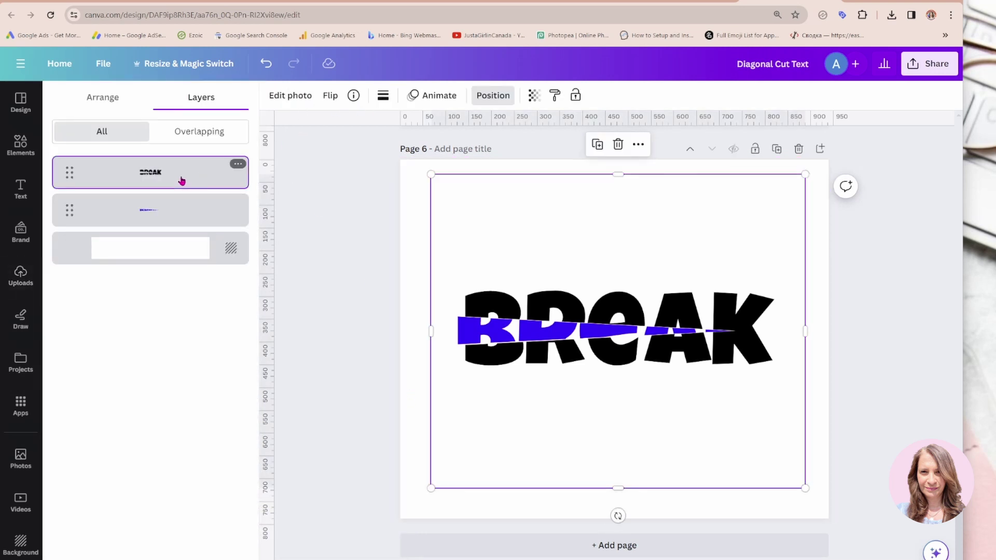
{"action": "left_click", "coordinate": [288, 96]}
{"action": "left_click", "coordinate": [232, 478]}
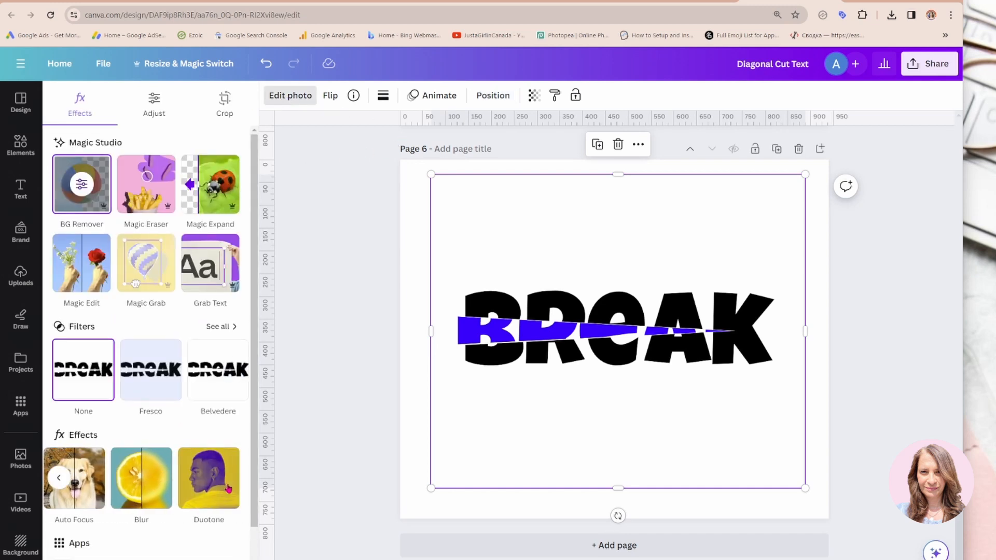
{"action": "left_click", "coordinate": [210, 479]}
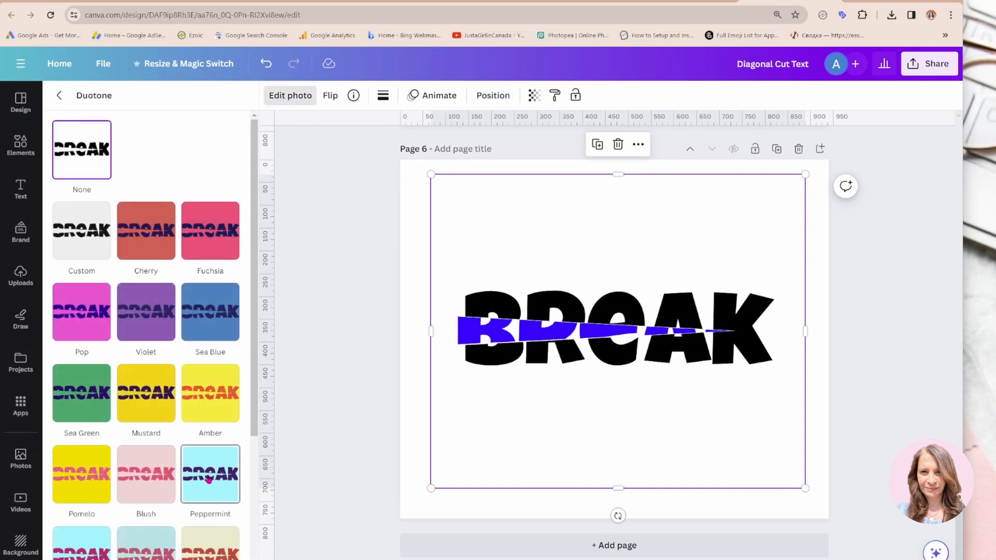
{"action": "left_click", "coordinate": [197, 242]}
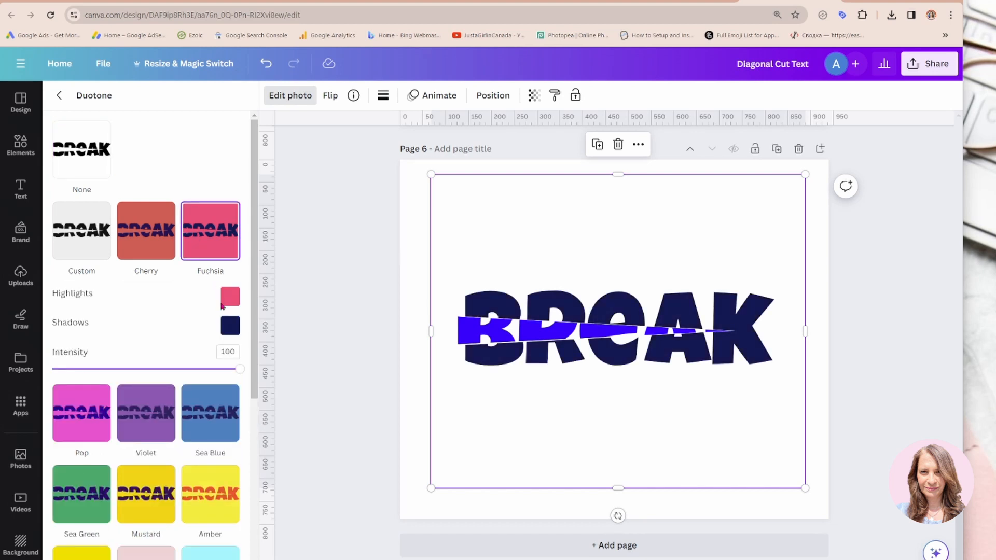
Change the letters' Duotone shadow colour to vivid red #FF0808
{"action": "left_click", "coordinate": [230, 326]}
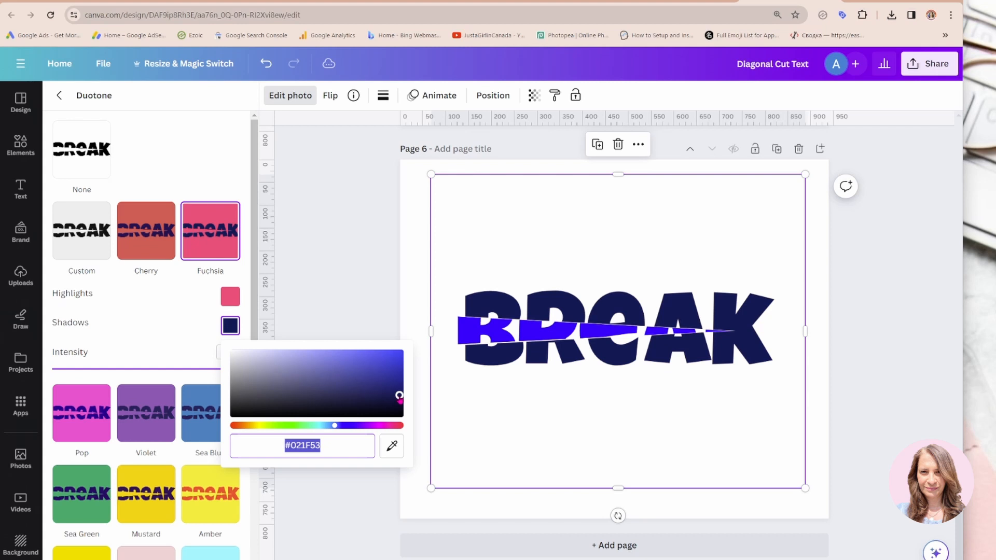
{"action": "left_click", "coordinate": [347, 426]}
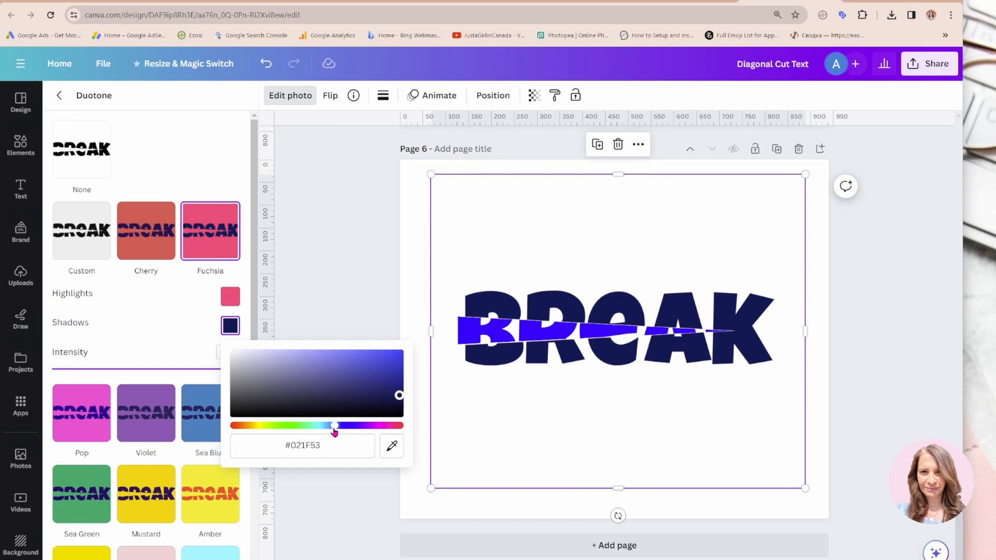
{"action": "left_click_drag", "start_coordinate": [350, 432], "coordinate": [392, 432]}
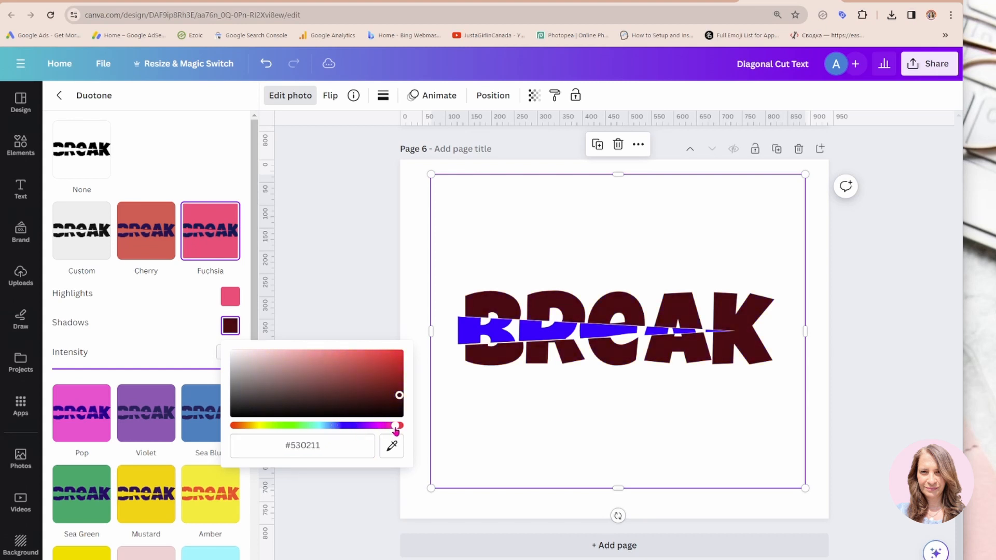
{"action": "left_click_drag", "start_coordinate": [391, 432], "coordinate": [400, 427]}
{"action": "left_click", "coordinate": [397, 385]}
{"action": "left_click_drag", "start_coordinate": [398, 385], "coordinate": [399, 350]}
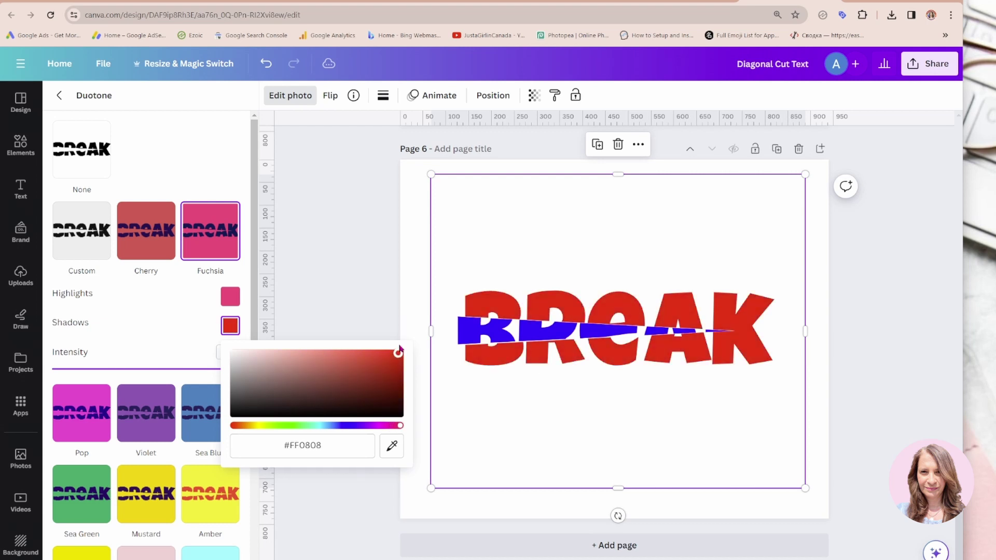
{"action": "left_click", "coordinate": [421, 256]}
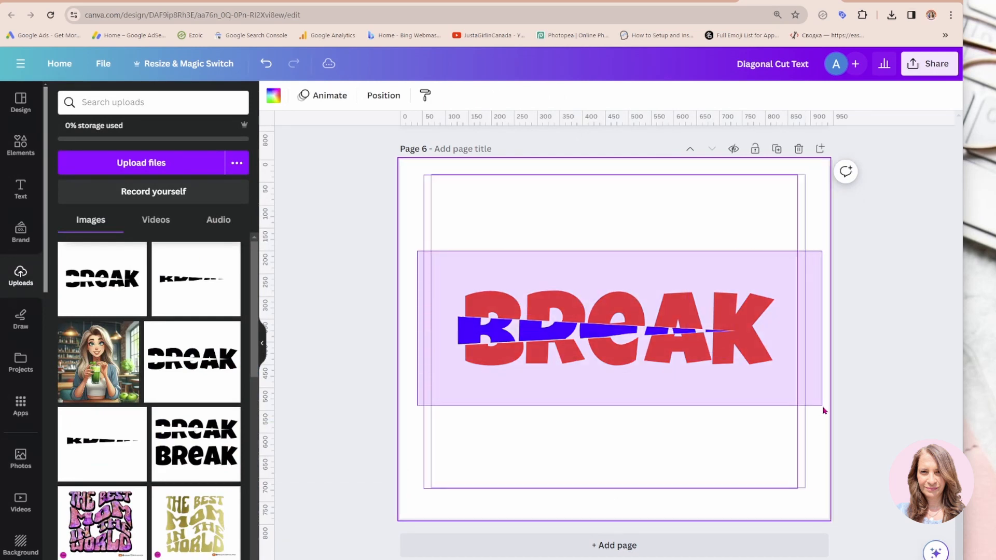
Scale up both BREAK pieces together and centre the red-and-blue word on the page
{"action": "left_click_drag", "start_coordinate": [418, 255], "coordinate": [826, 413]}
{"action": "left_click_drag", "start_coordinate": [810, 493], "coordinate": [839, 517]}
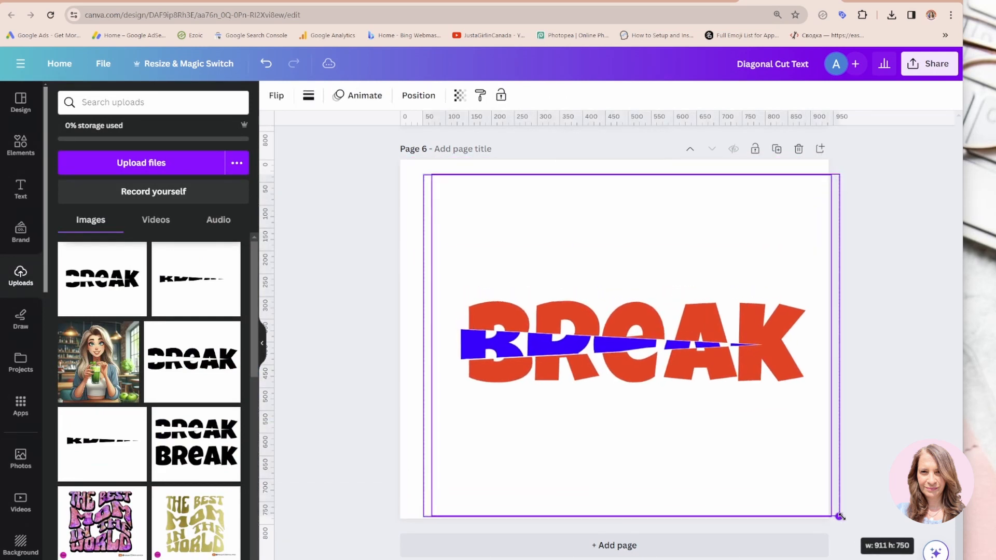
{"action": "mouse_move", "coordinate": [706, 286]}
{"action": "left_mouse_down"}
{"action": "mouse_move", "coordinate": [683, 221]}
{"action": "mouse_move", "coordinate": [669, 215]}
{"action": "left_mouse_up"}
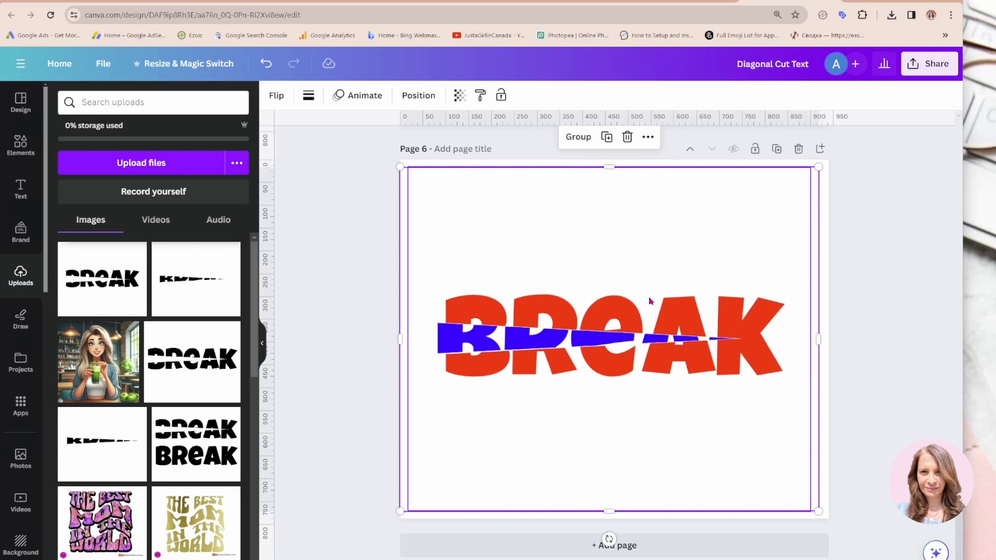
{"action": "left_click", "coordinate": [372, 389]}
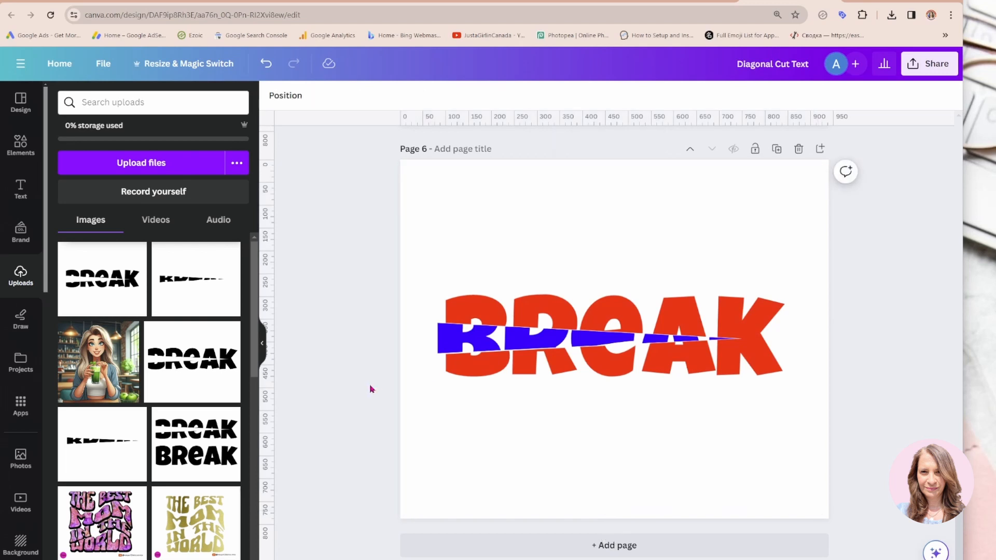